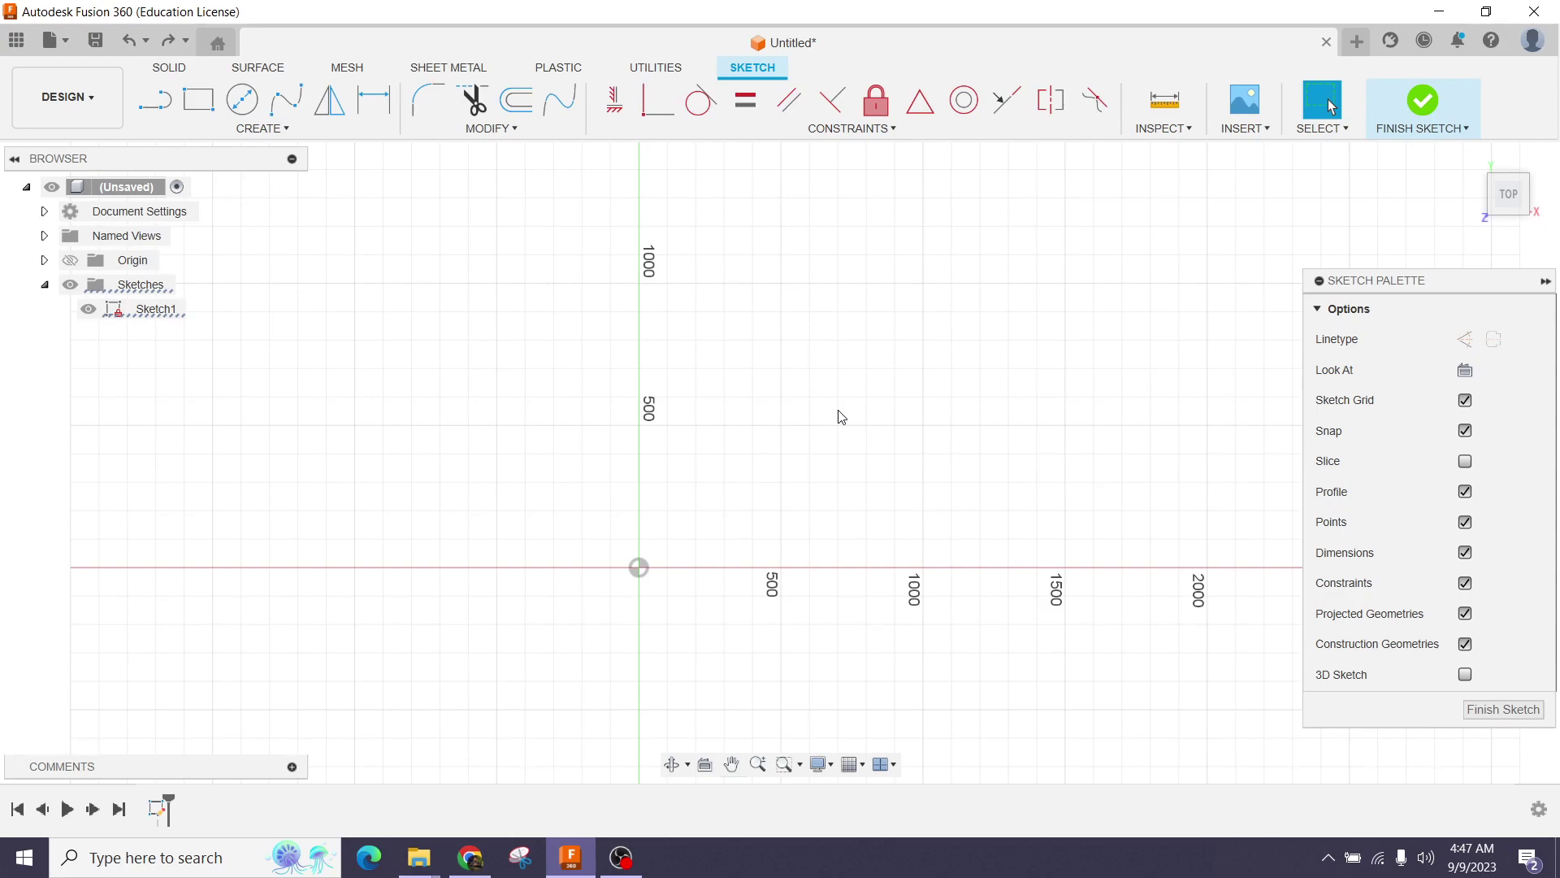
Draw a rectangle about 1530 by 800 mm anchored at the origin in Sketch1.
left_click(500, 130)
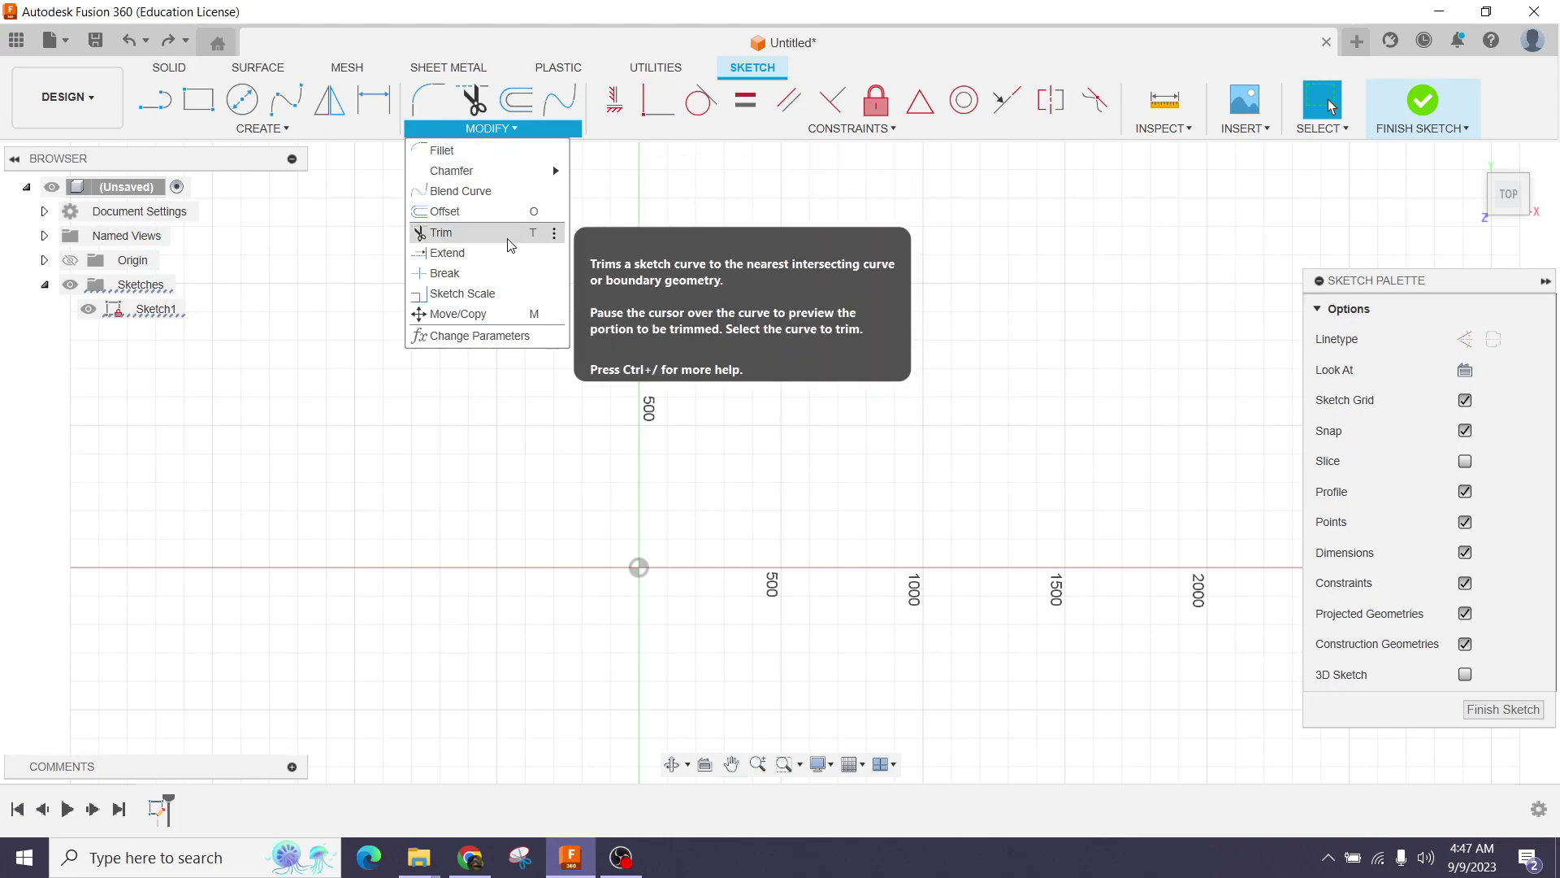
left_click(263, 128)
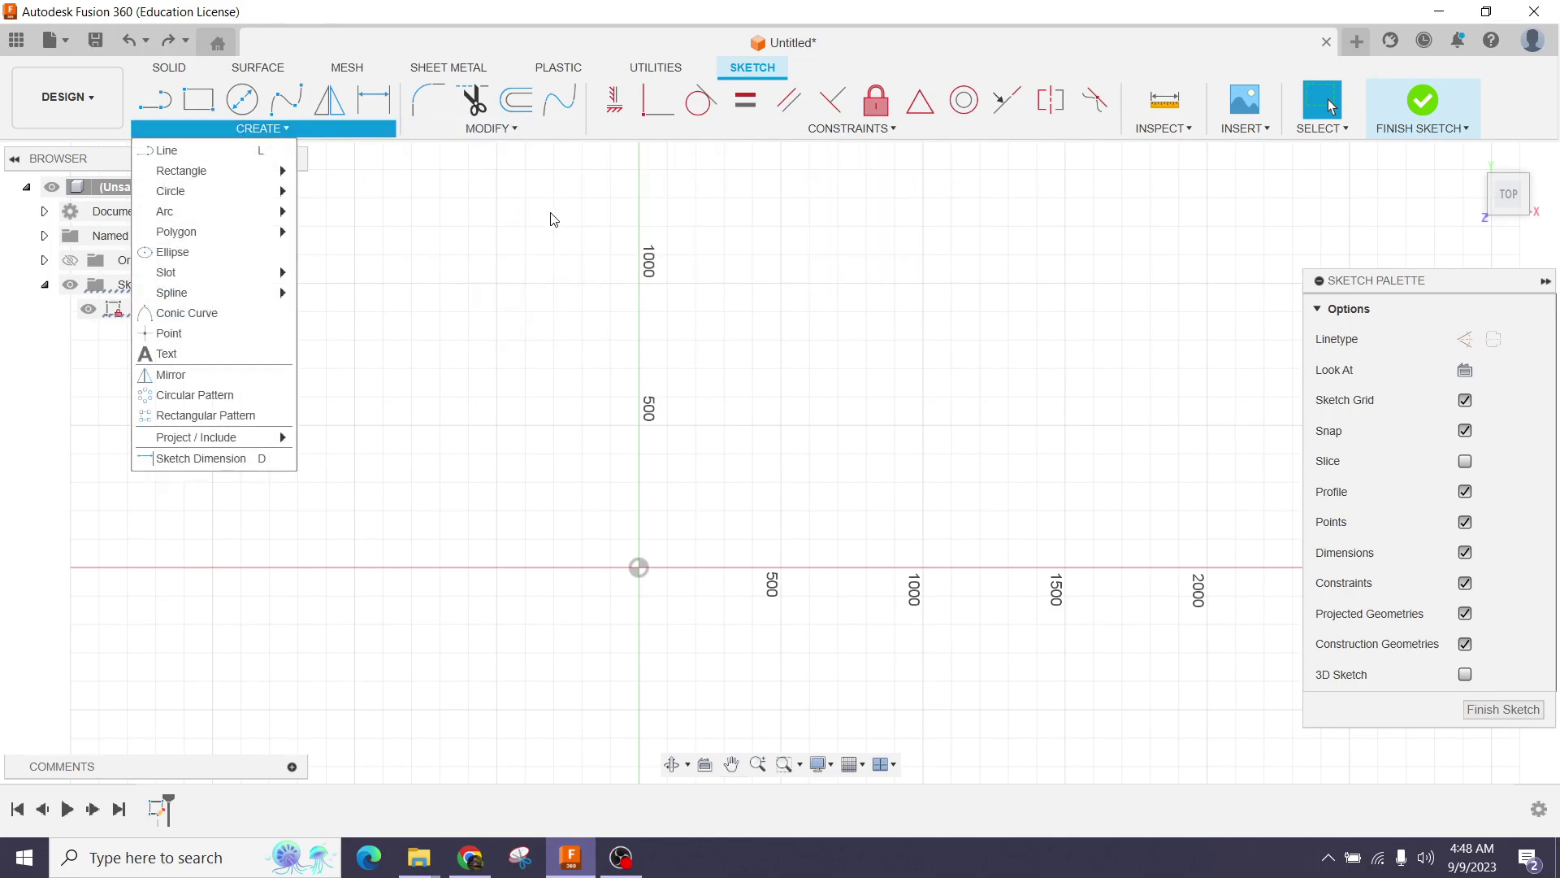
left_click(198, 100)
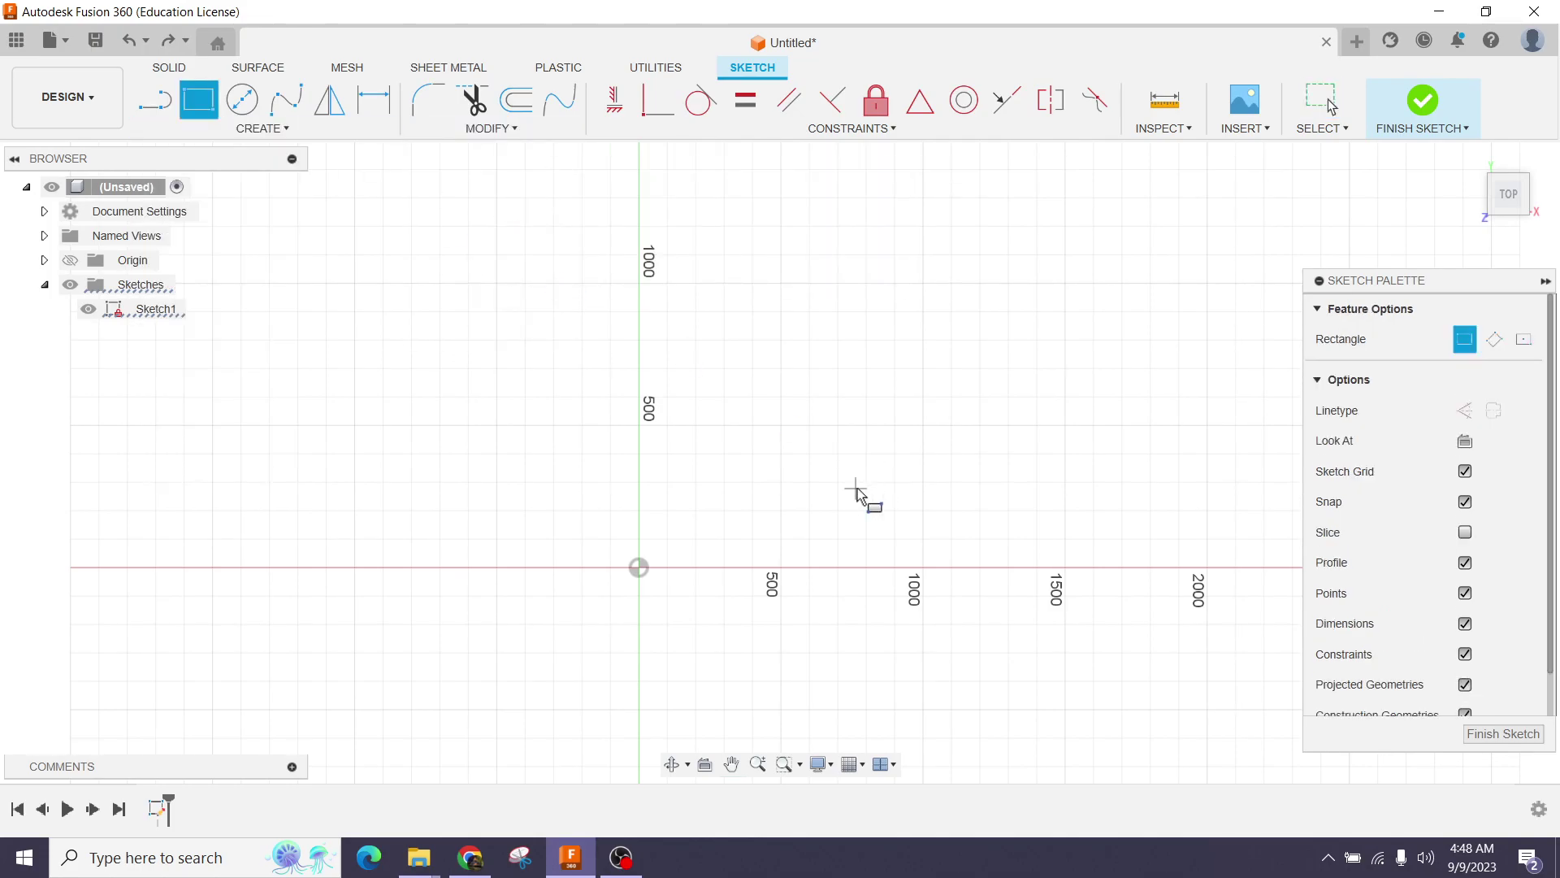
left_click(640, 567)
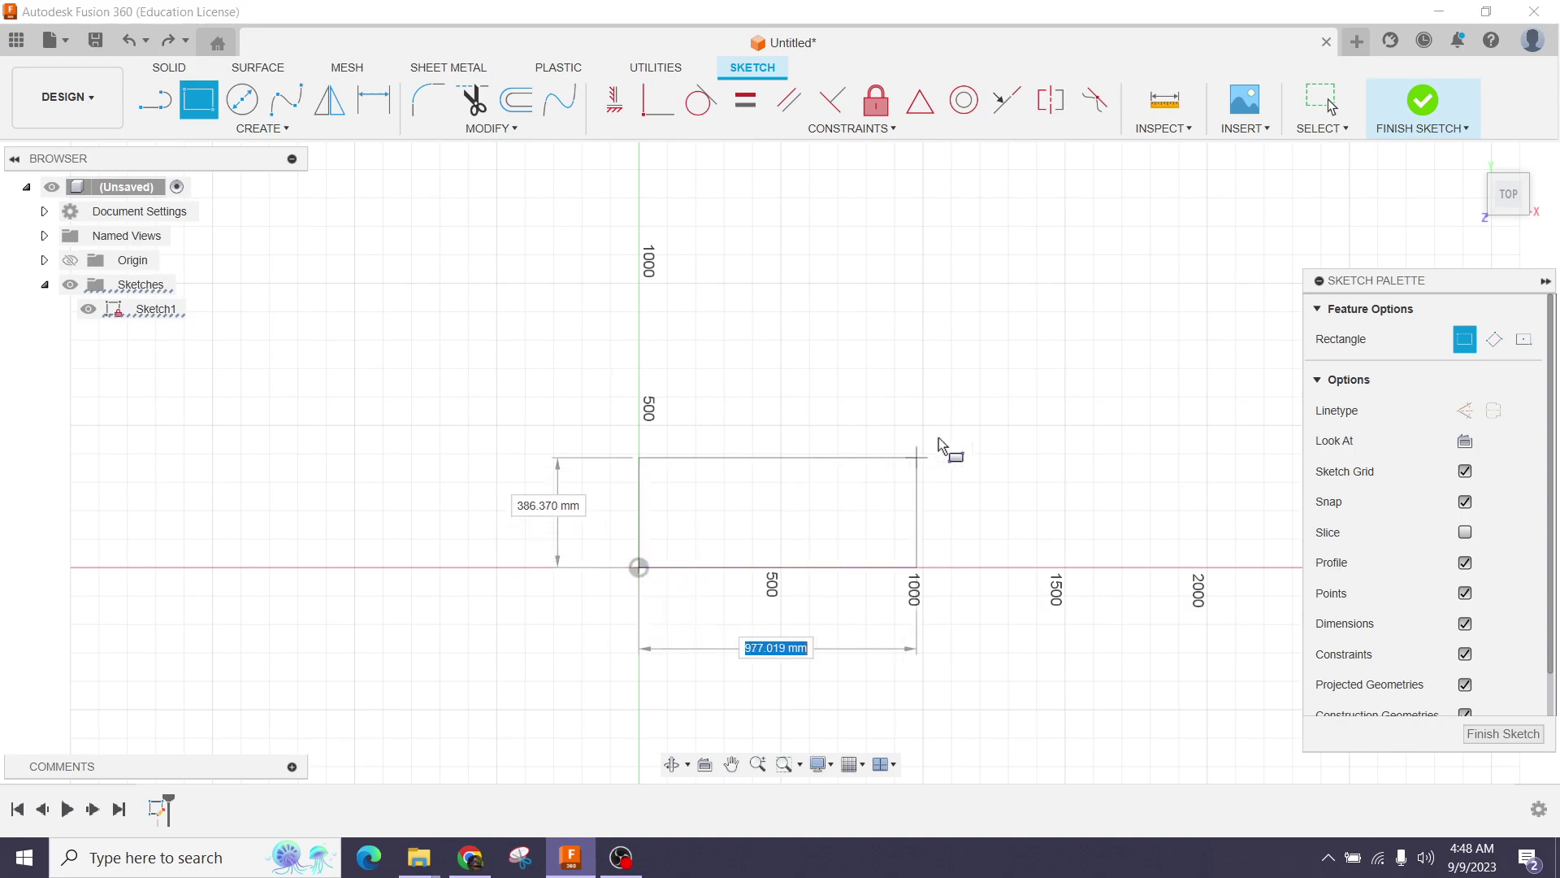
left_click(1080, 343)
key("Escape")
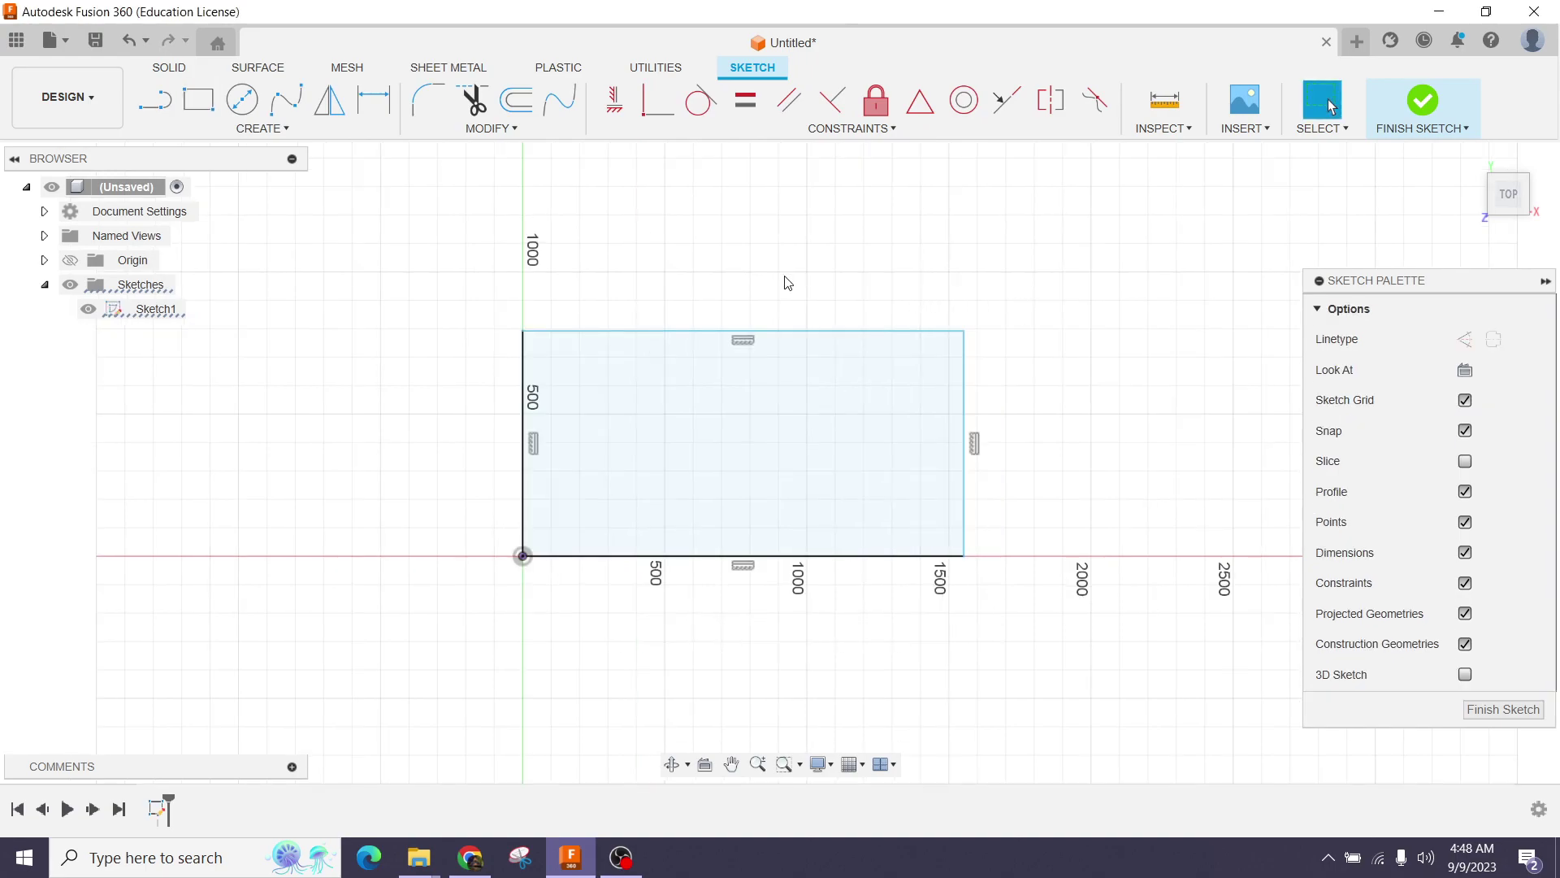
left_click(492, 129)
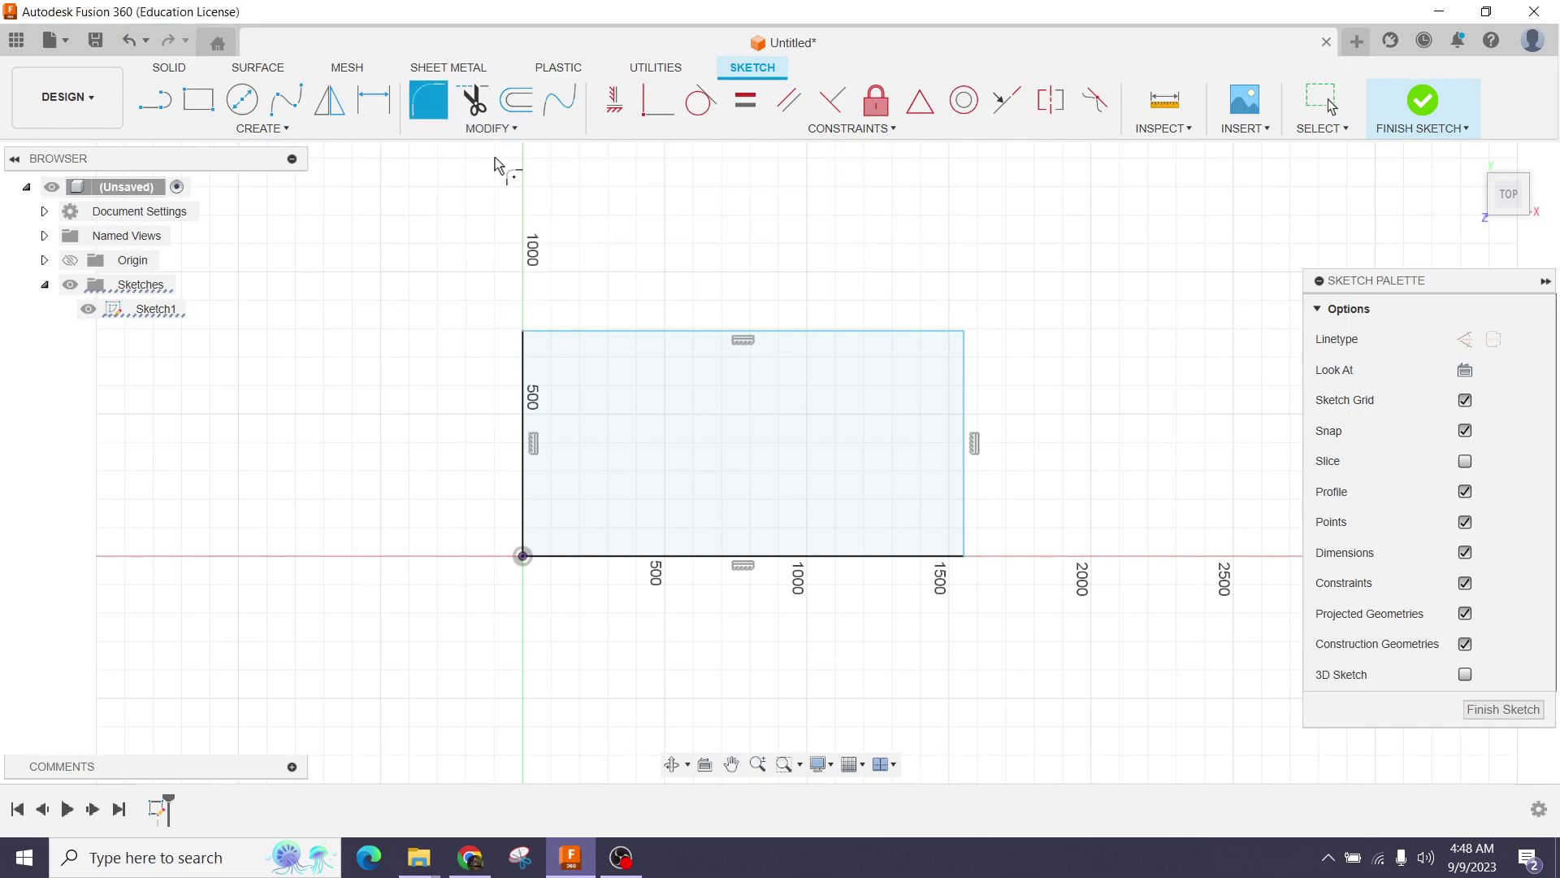
left_click(963, 331)
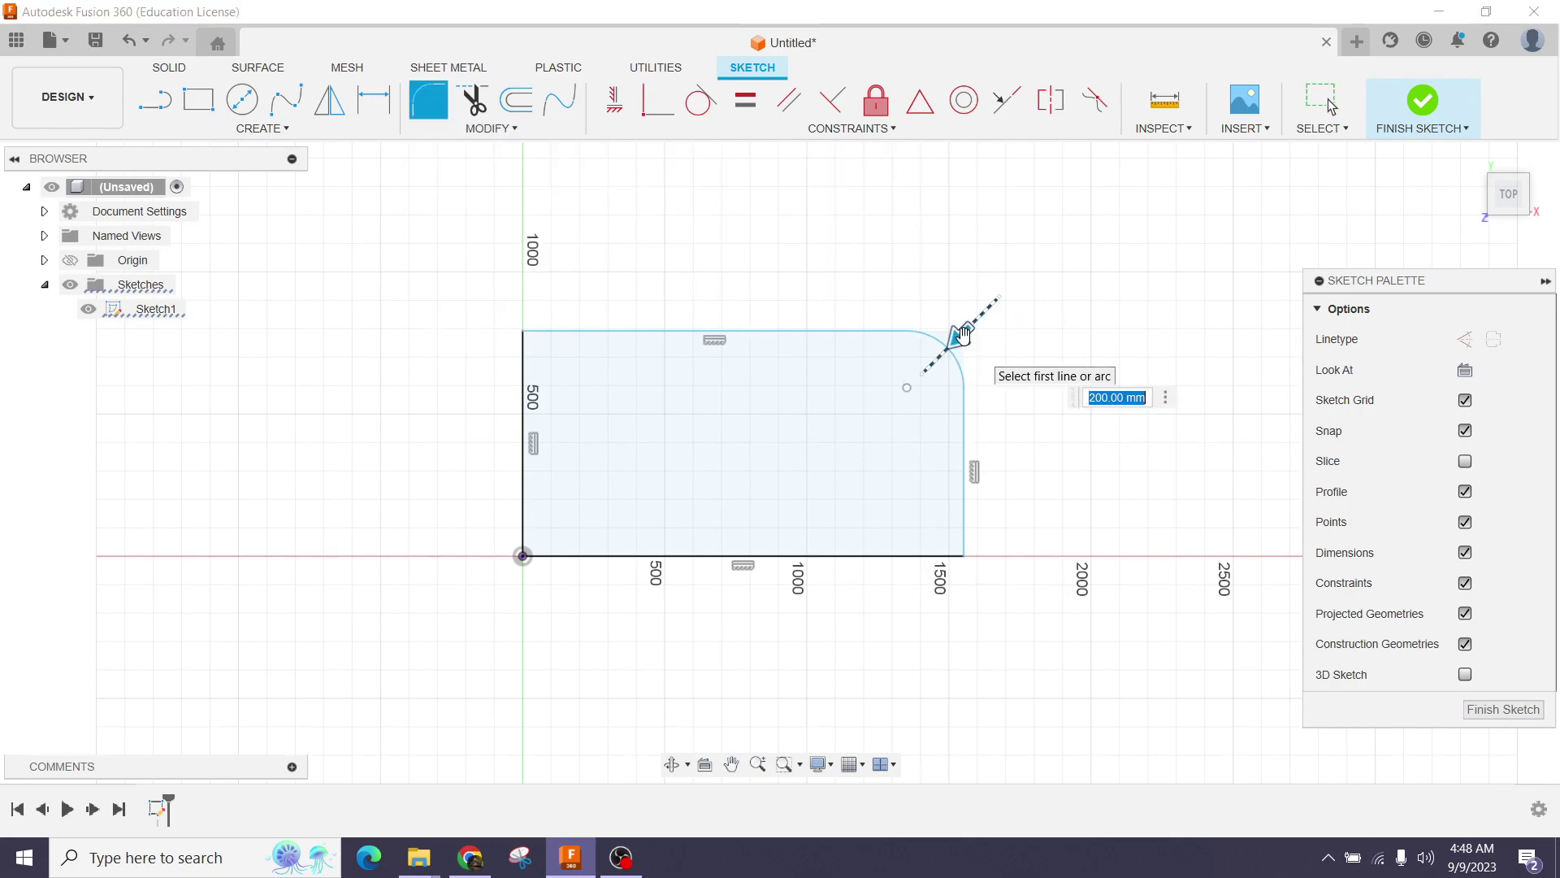
left_click_drag(961, 334, 965, 329)
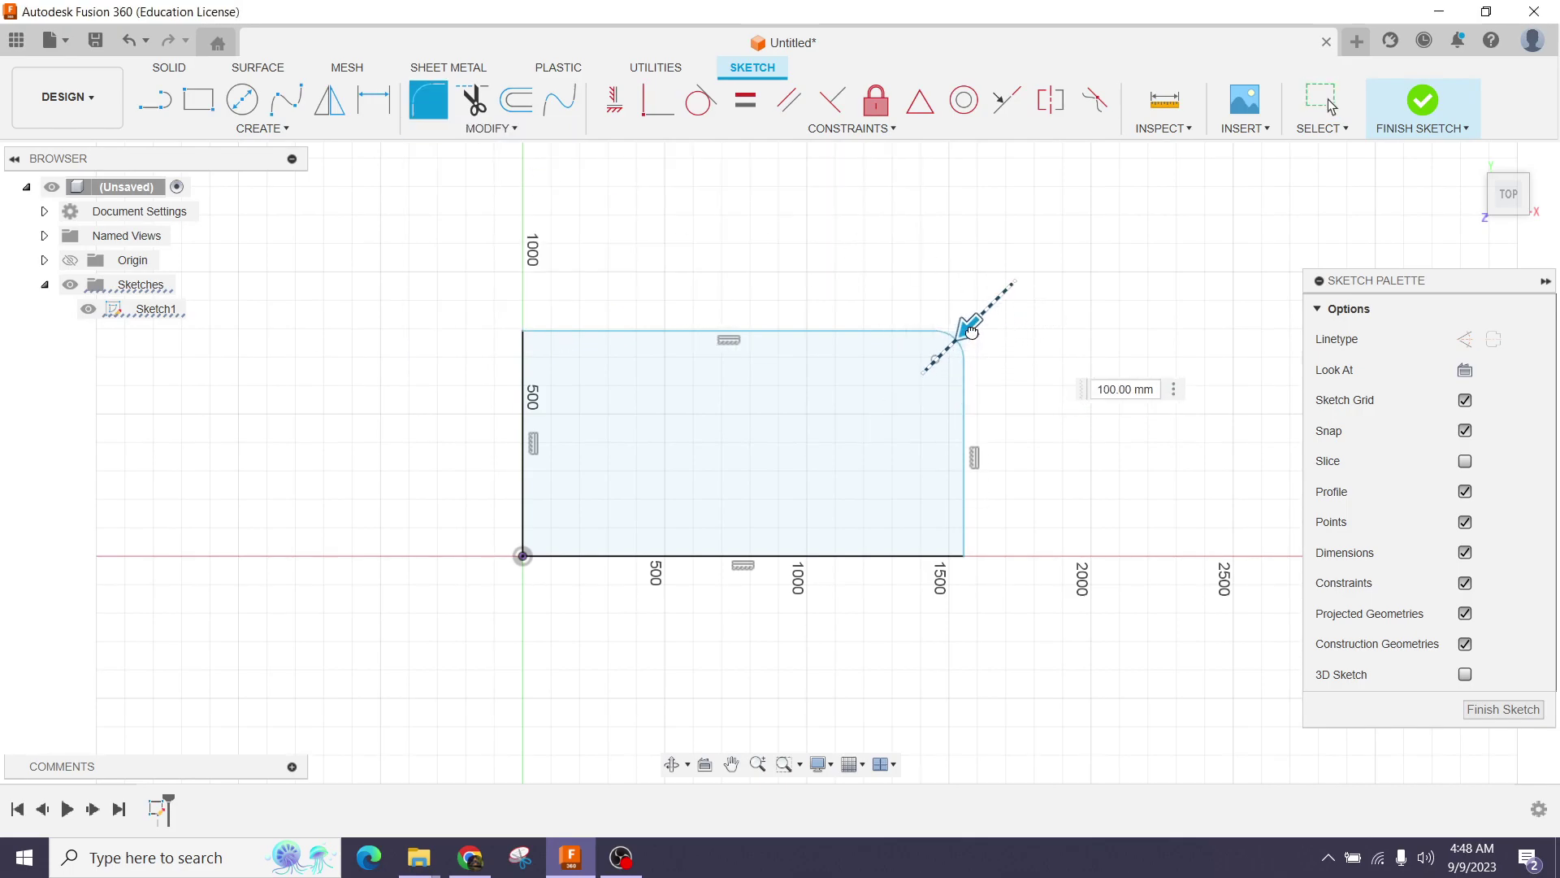
left_click_drag(966, 330, 961, 335)
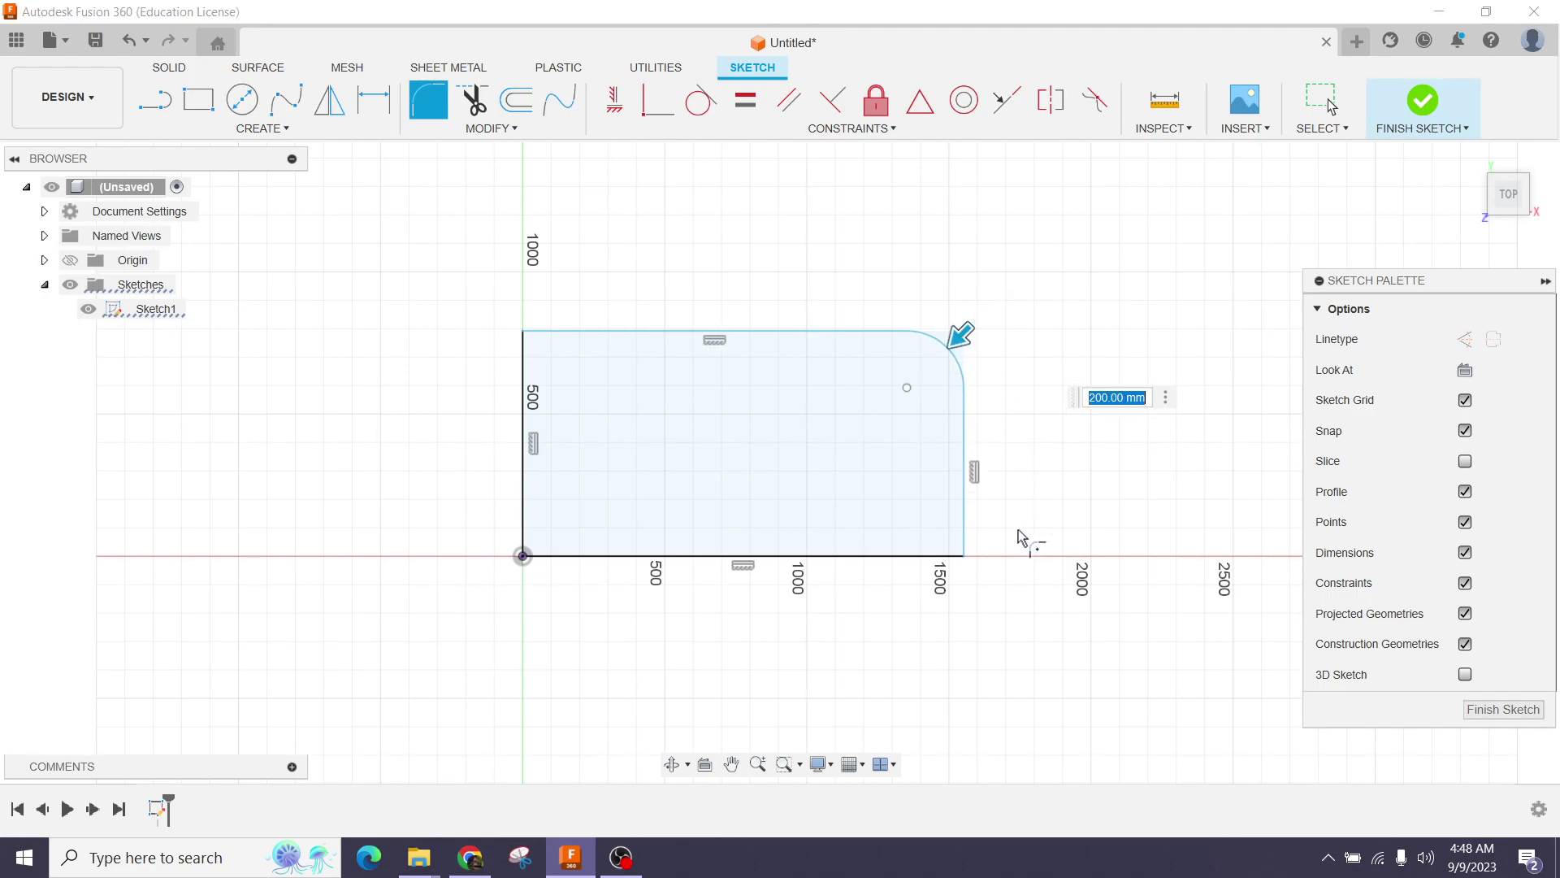
left_click(963, 555)
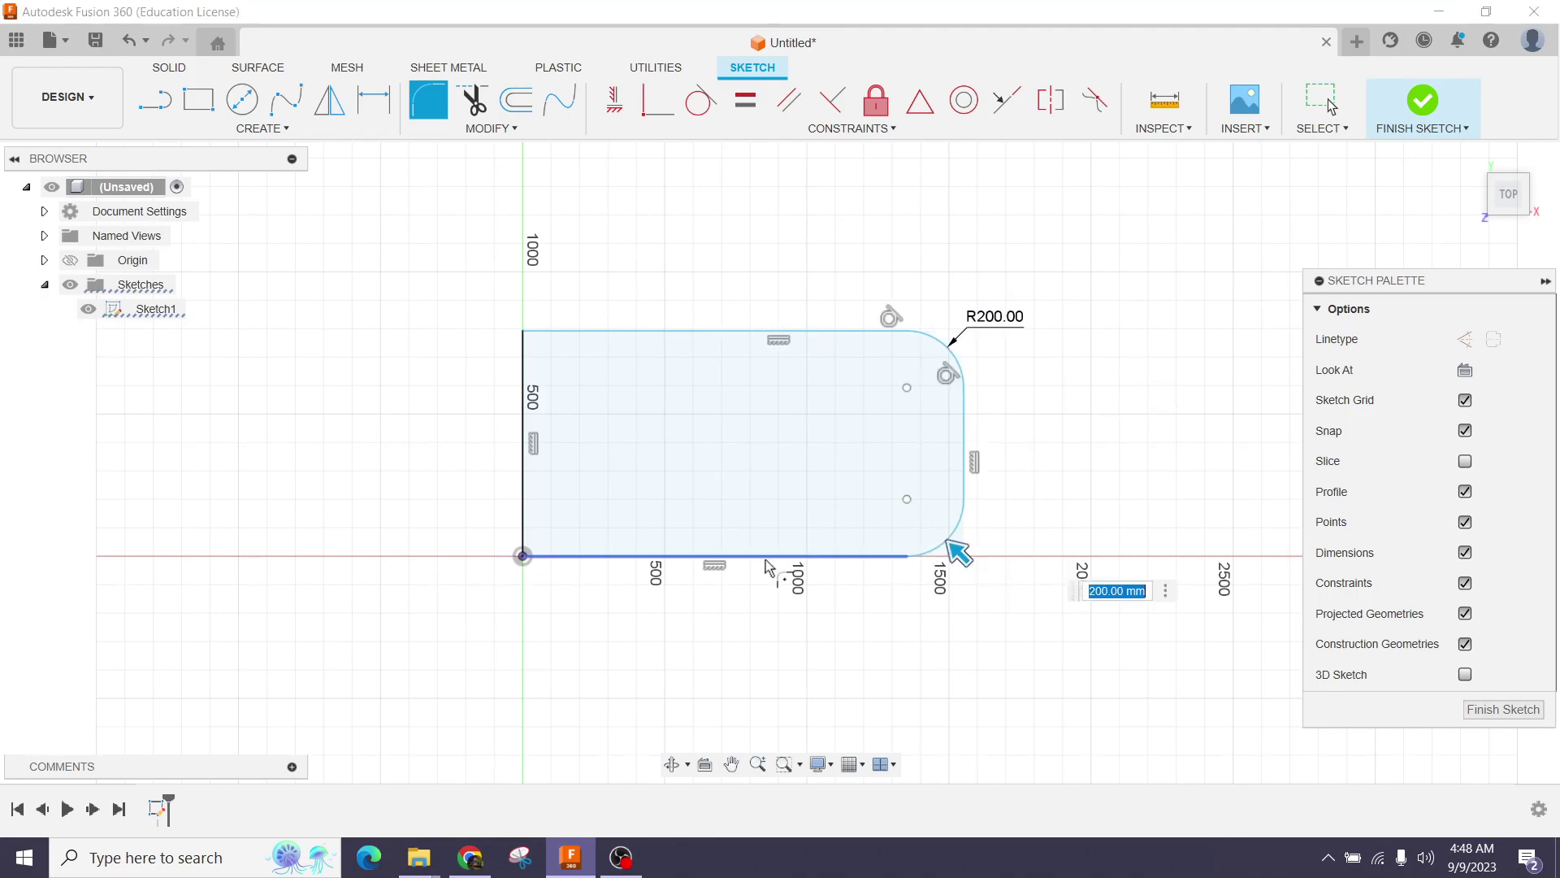
left_click(525, 555)
left_click(525, 332)
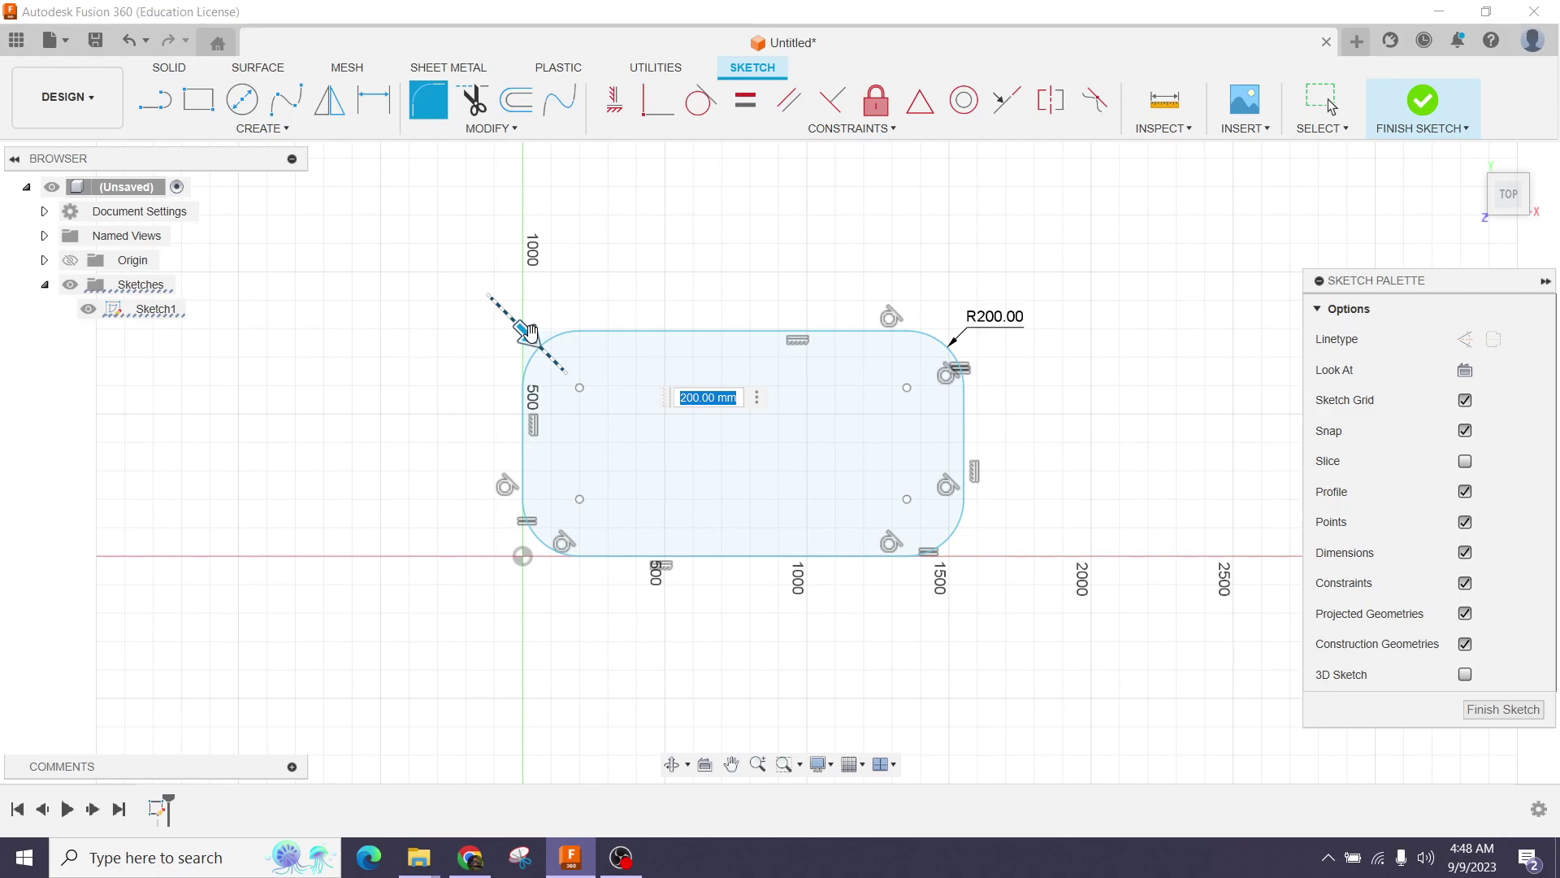
left_click_drag(527, 332, 522, 327)
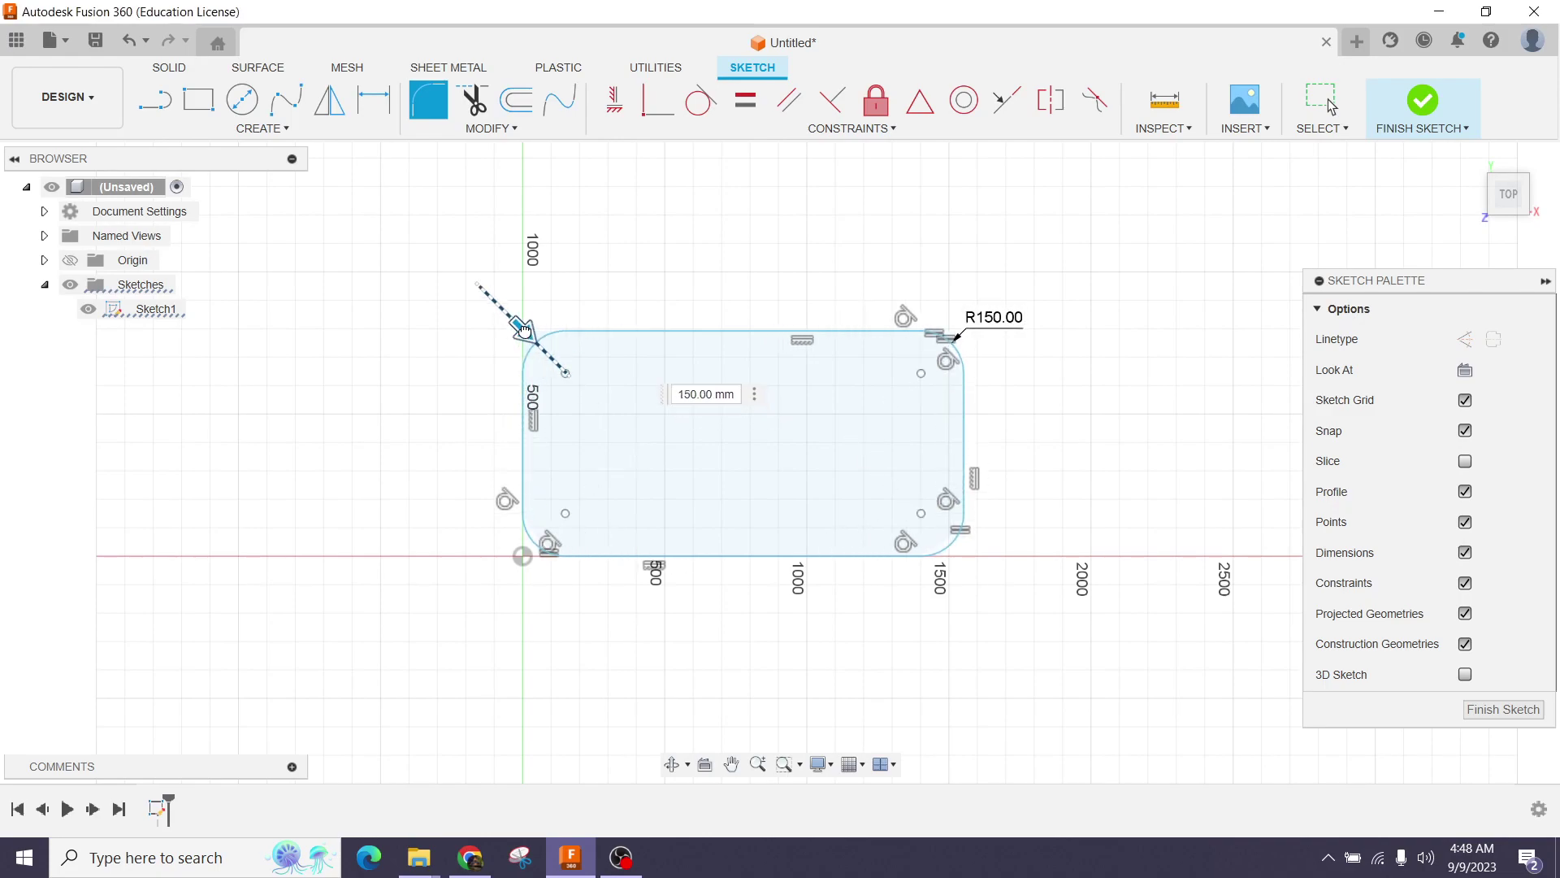
key("Escape")
left_click(494, 127)
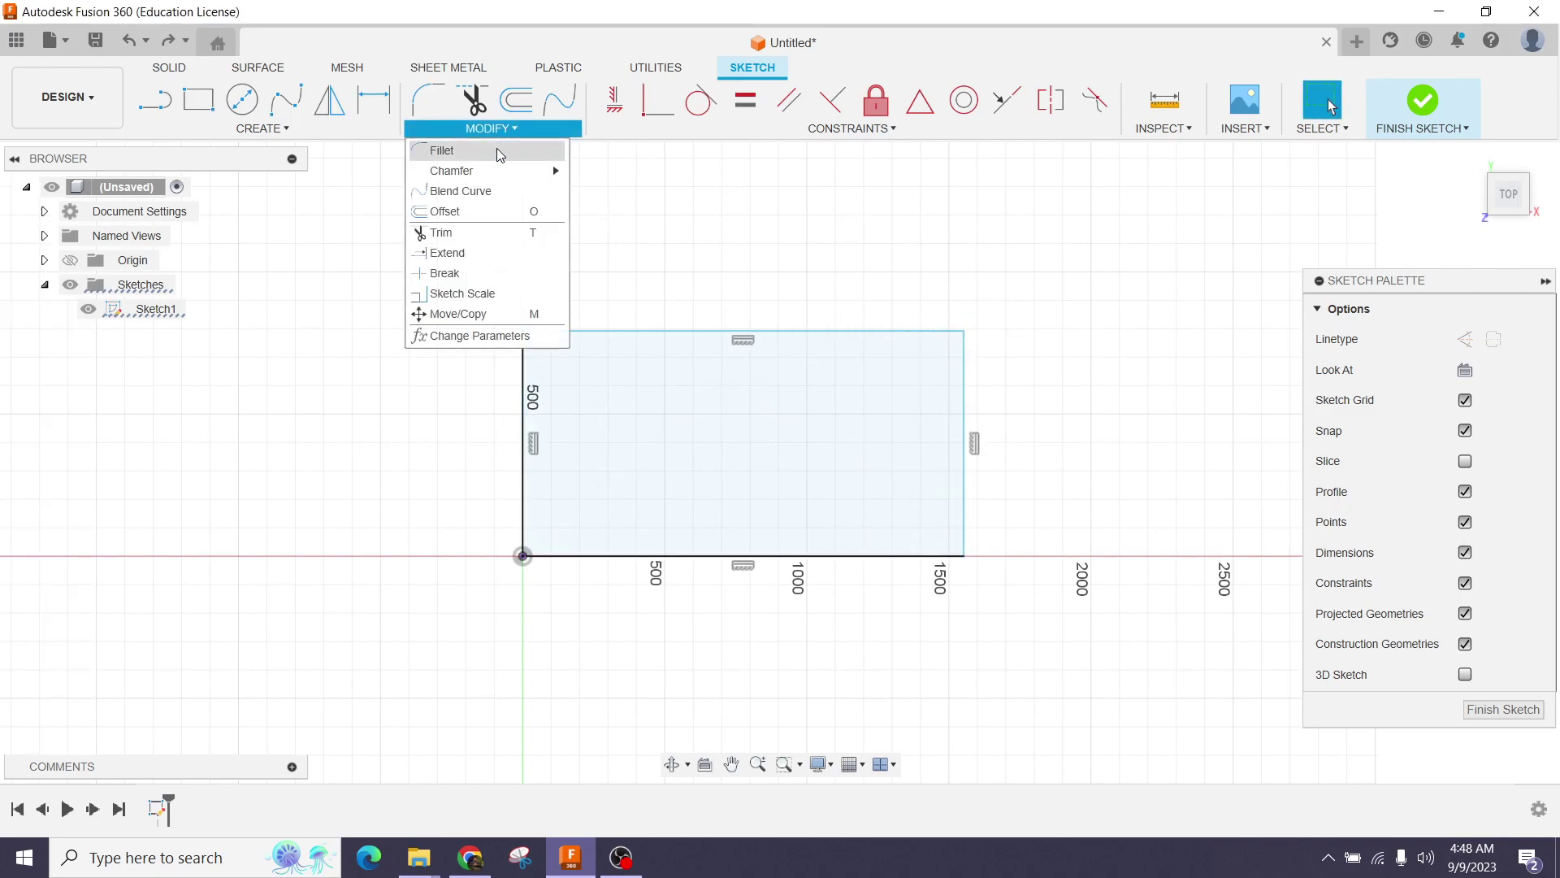
mouse_move(476, 170)
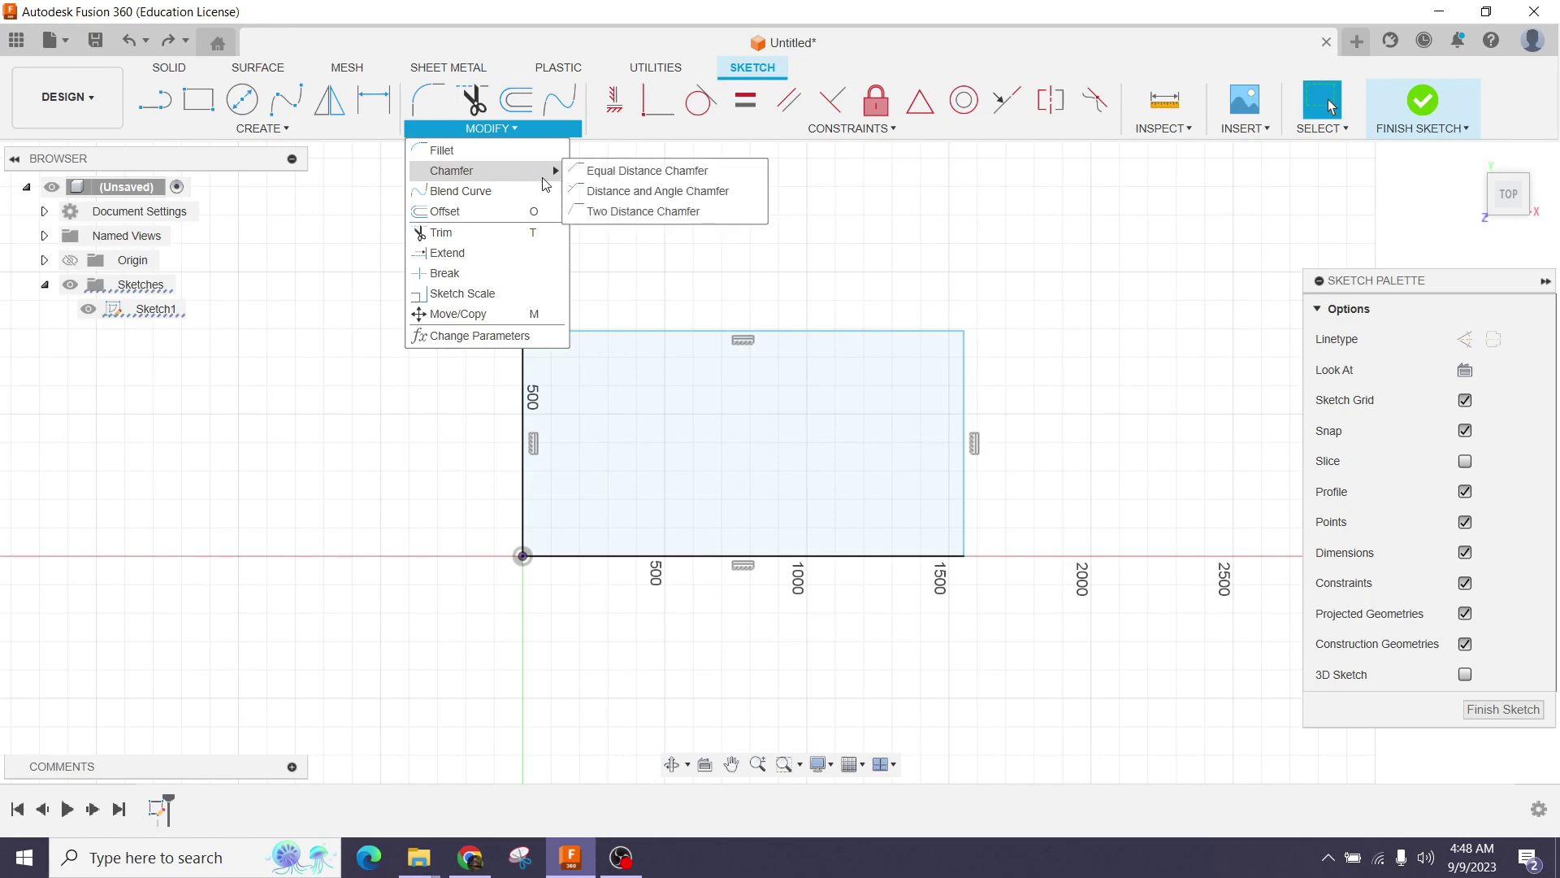
left_click(623, 174)
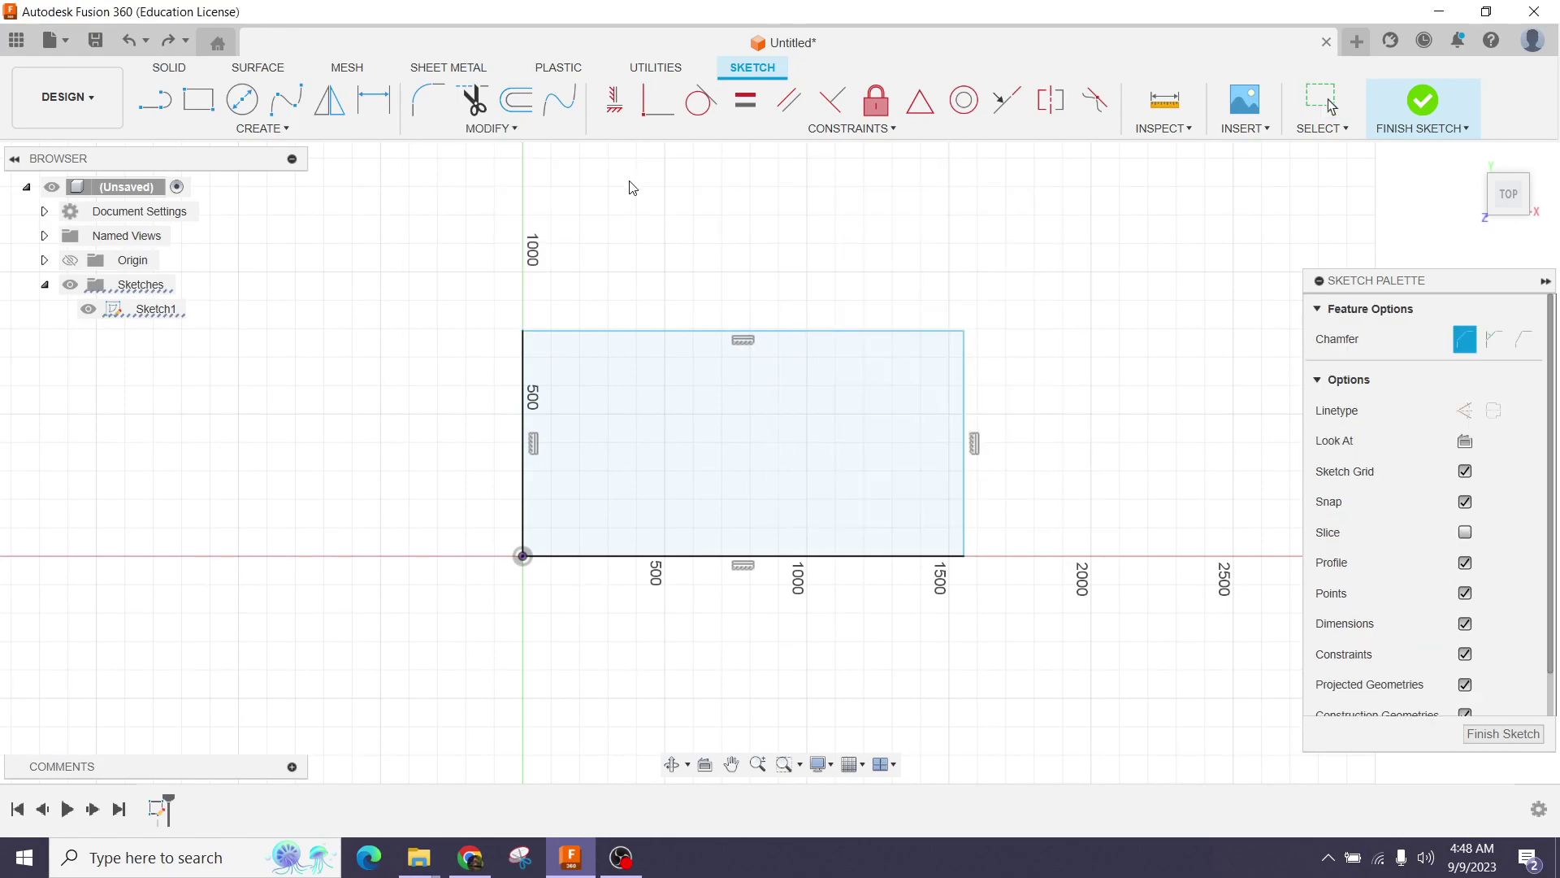
left_click(963, 331)
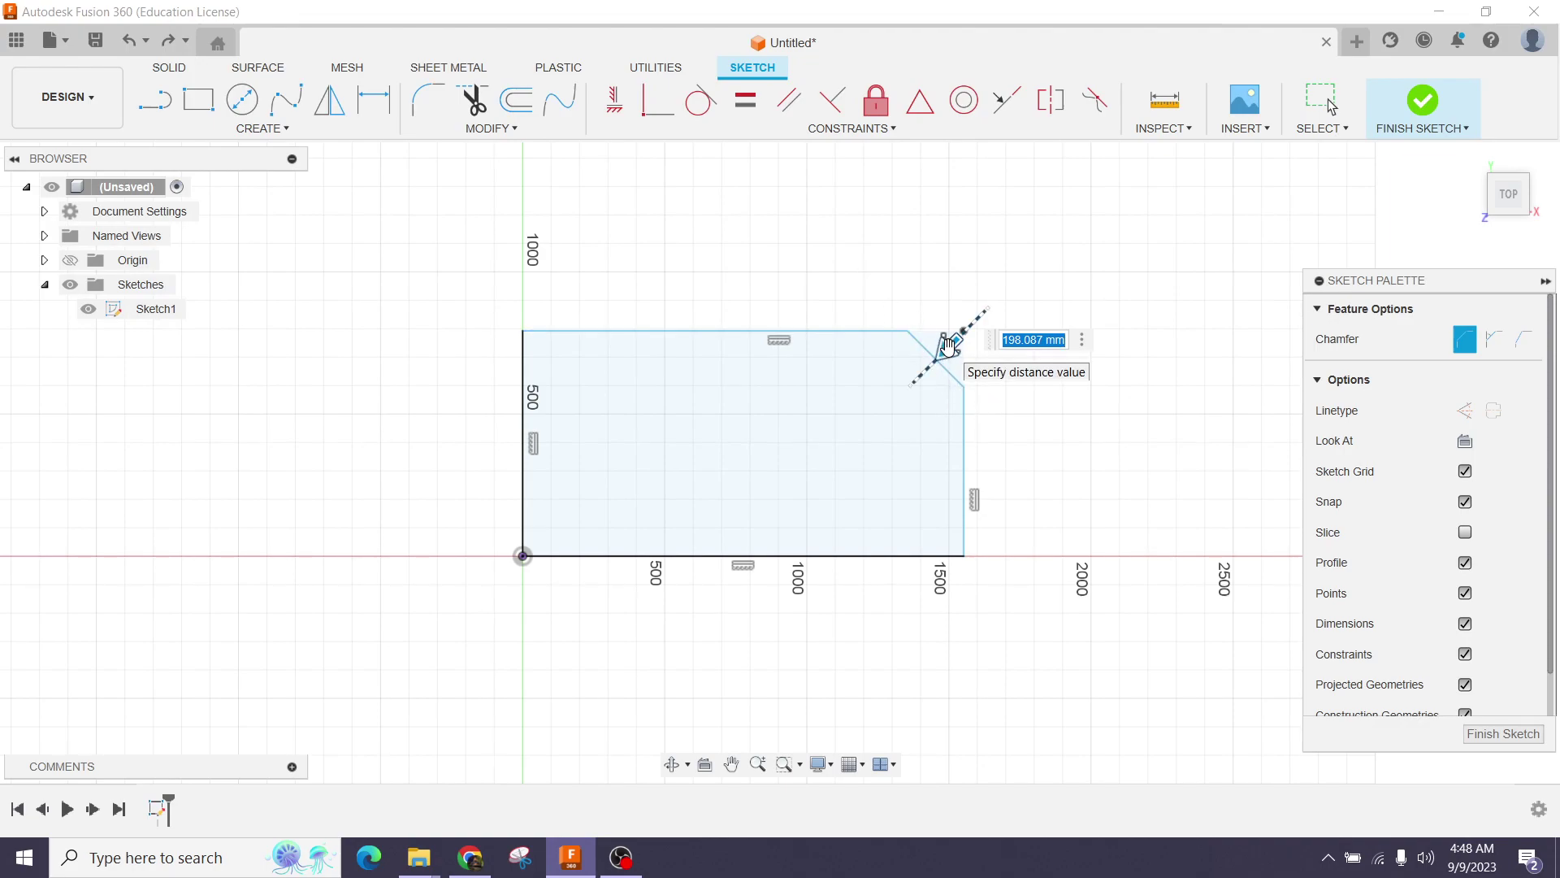
mouse_move(949, 348)
left_mouse_down()
mouse_move(935, 360)
mouse_move(950, 346)
left_mouse_up()
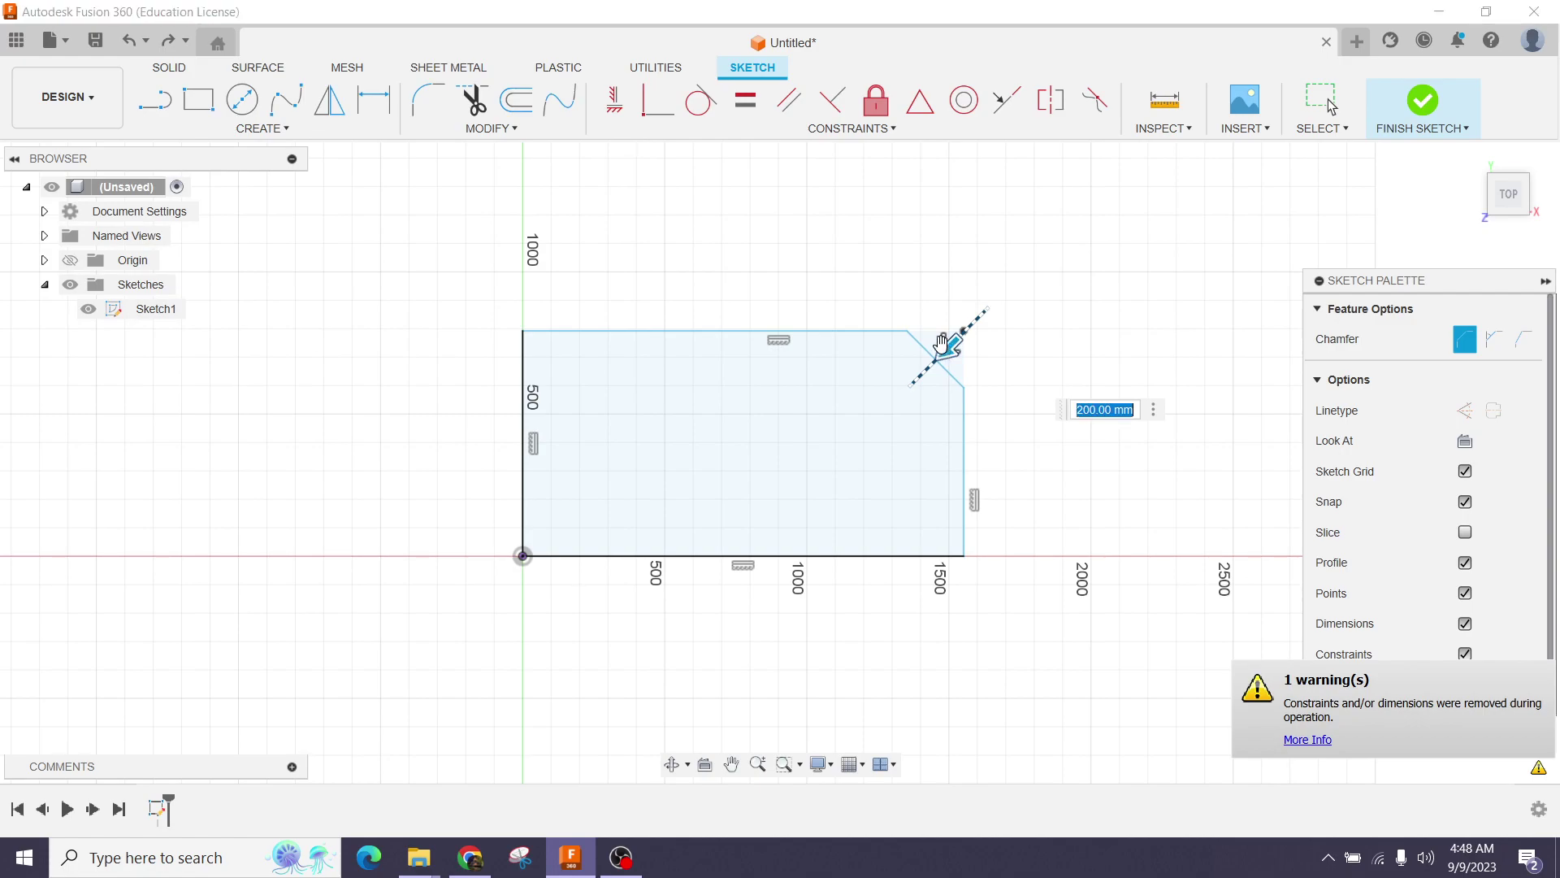
key("Escape")
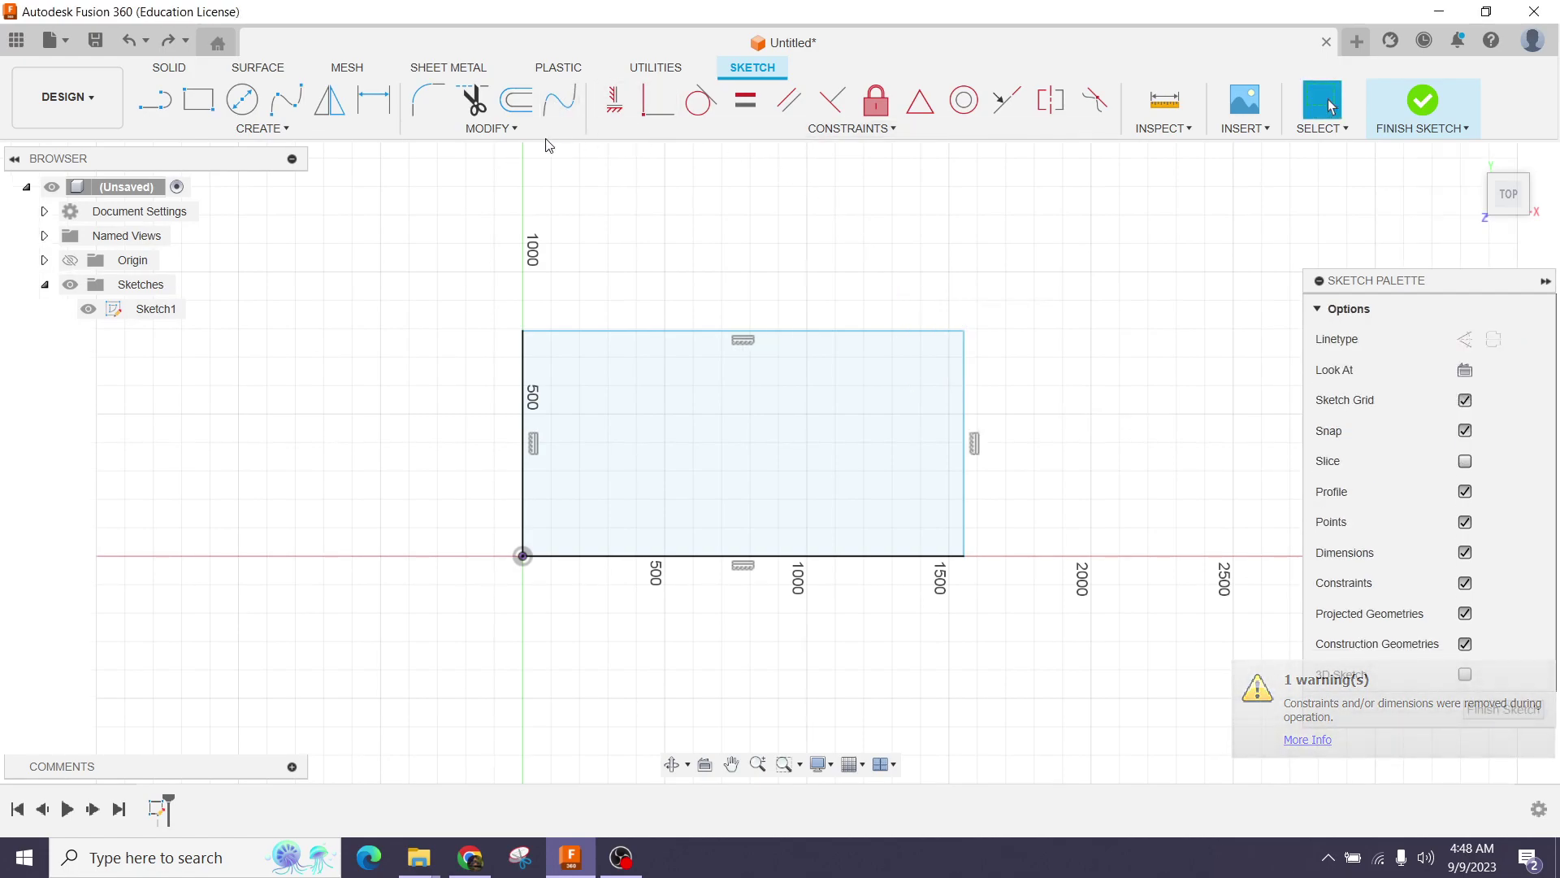
left_click(518, 129)
mouse_move(451, 171)
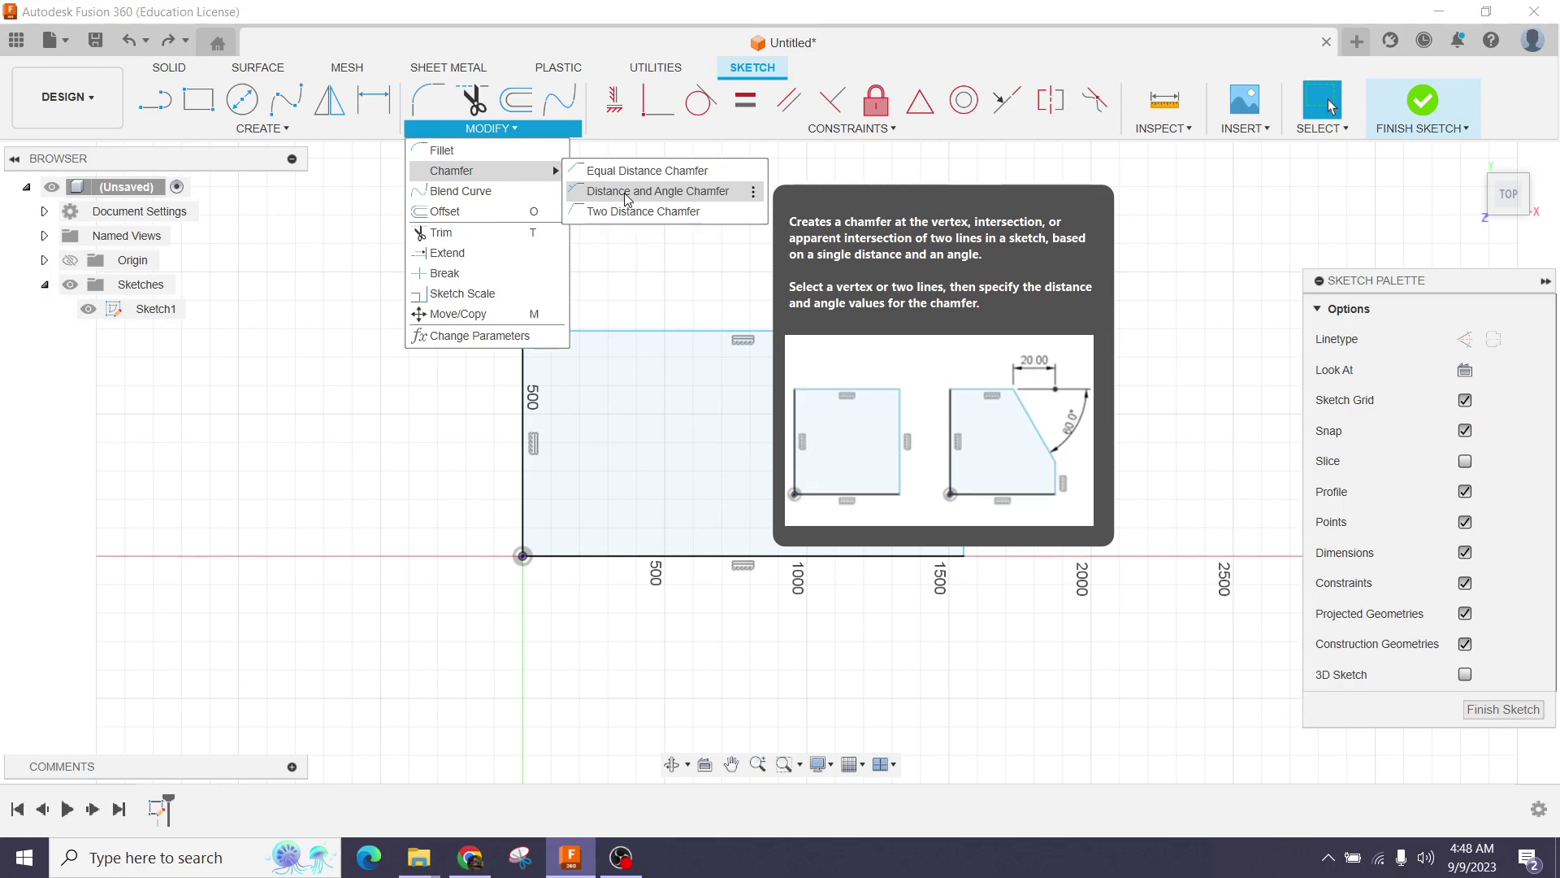
left_click(628, 199)
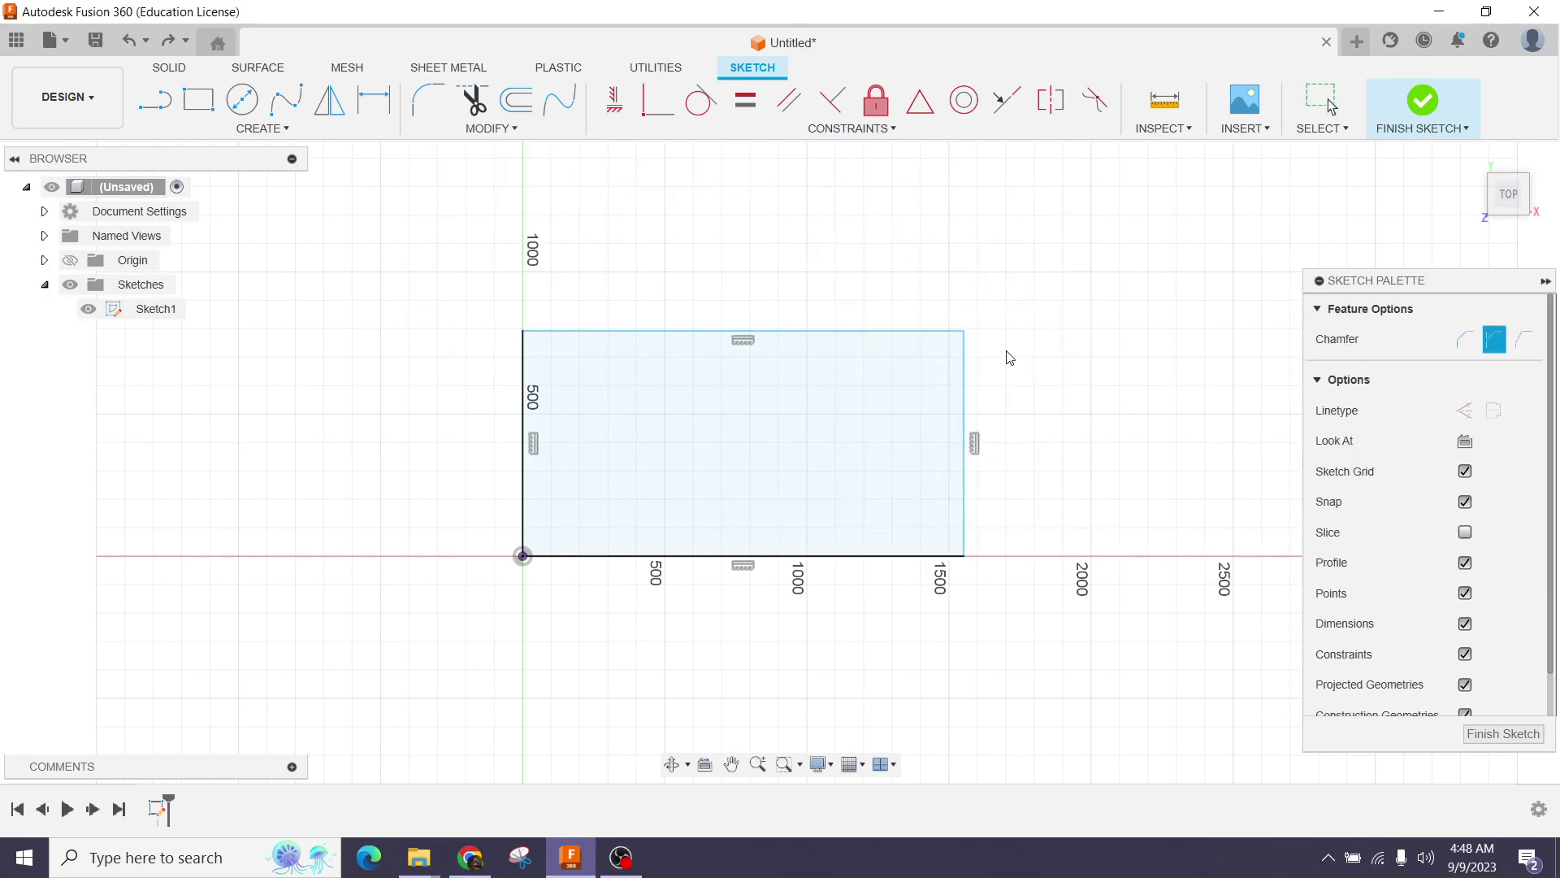
left_click(964, 333)
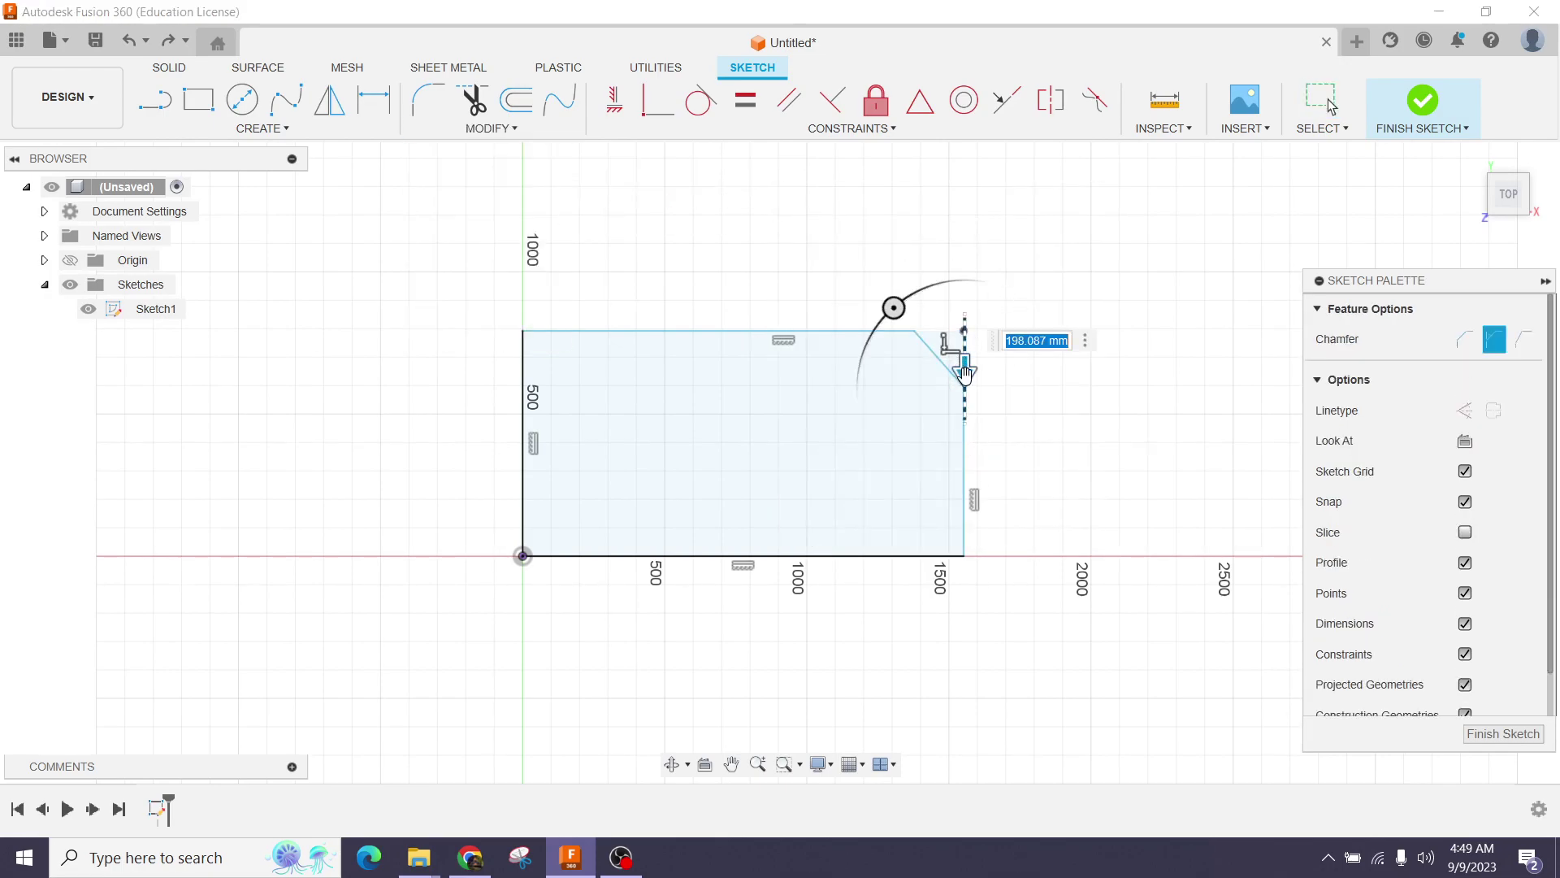
left_click_drag(964, 371, 965, 373)
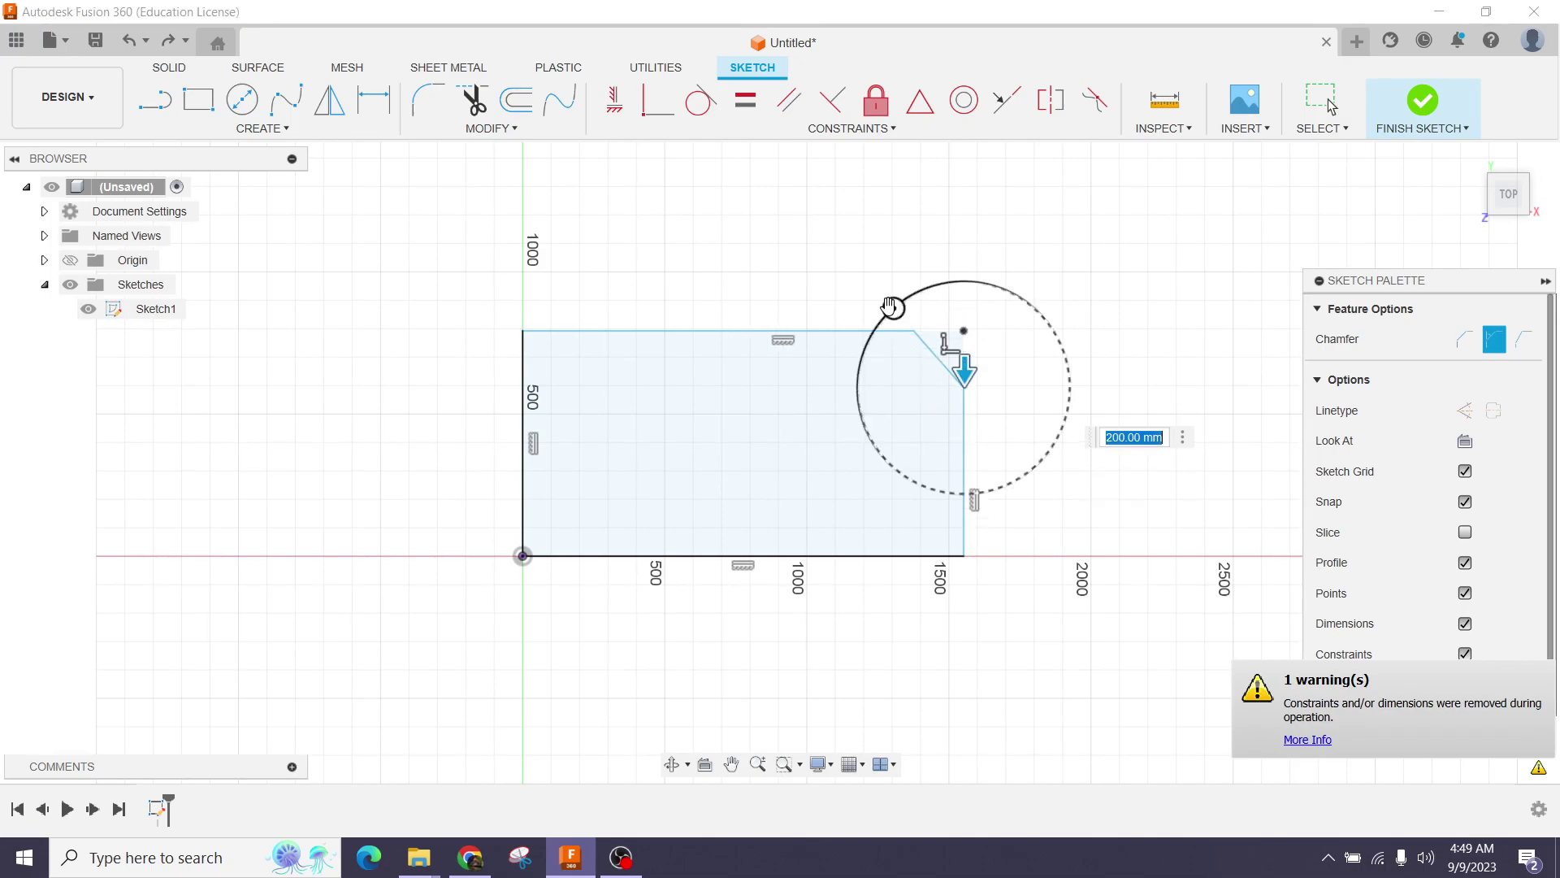
left_click_drag(894, 308, 892, 317)
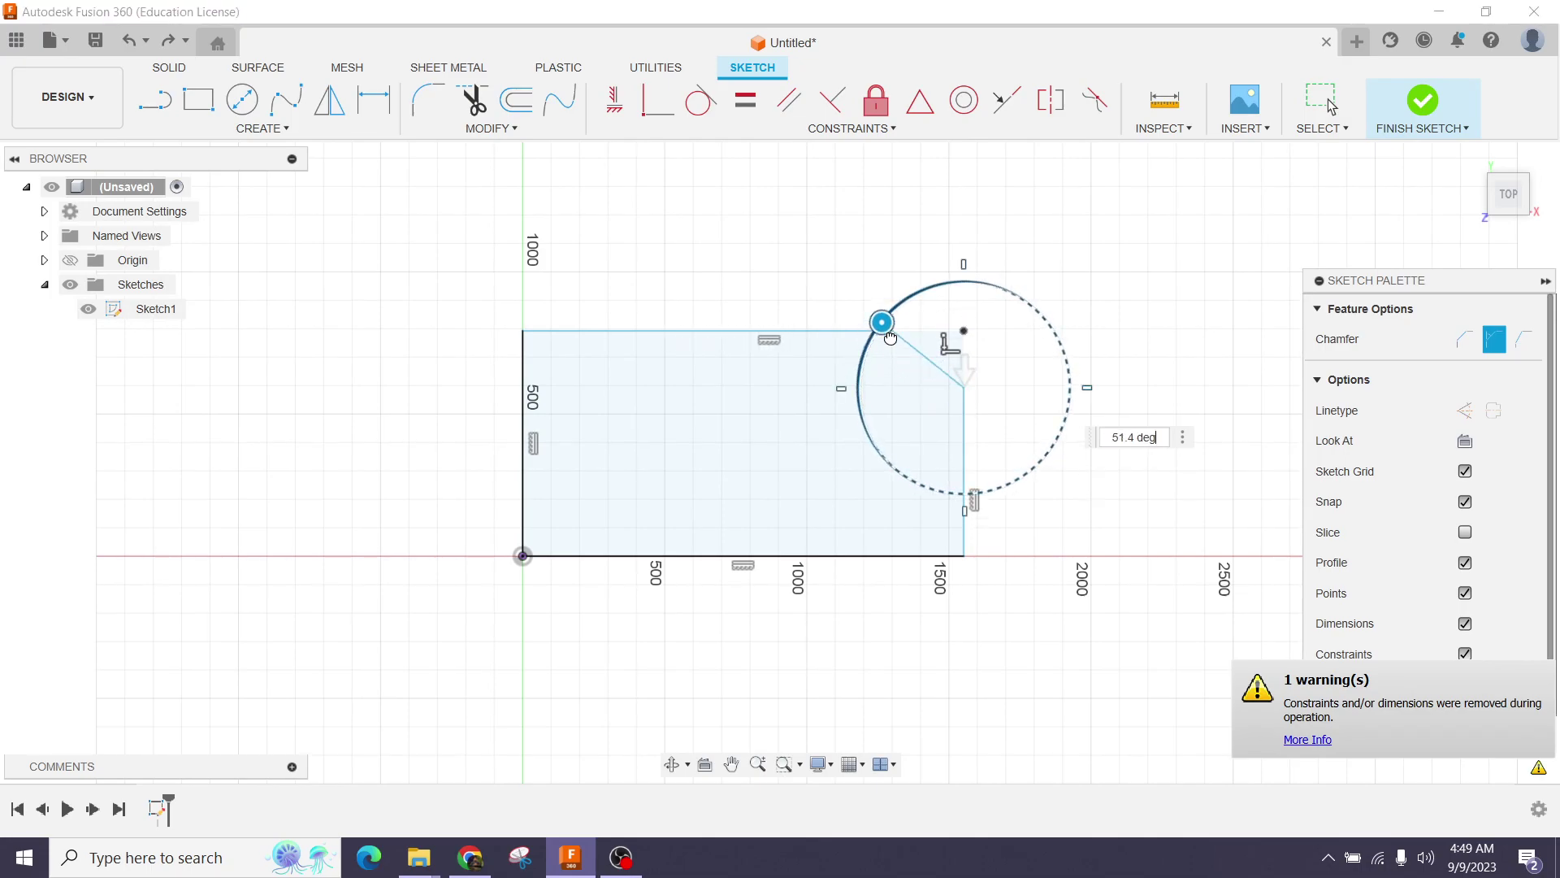
key("Escape")
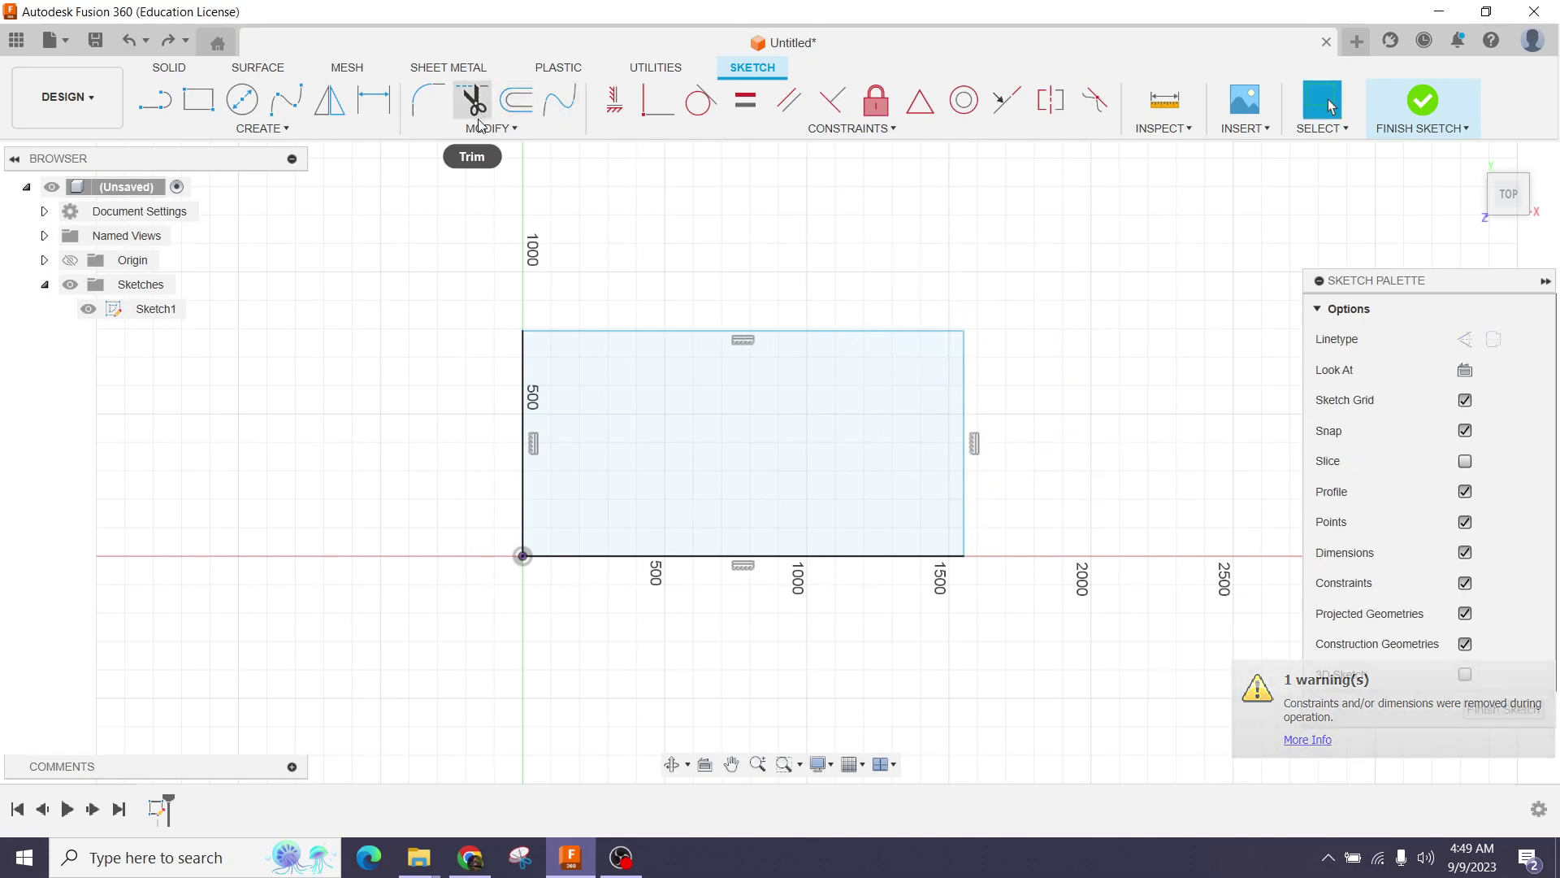
left_click(488, 128)
mouse_move(453, 171)
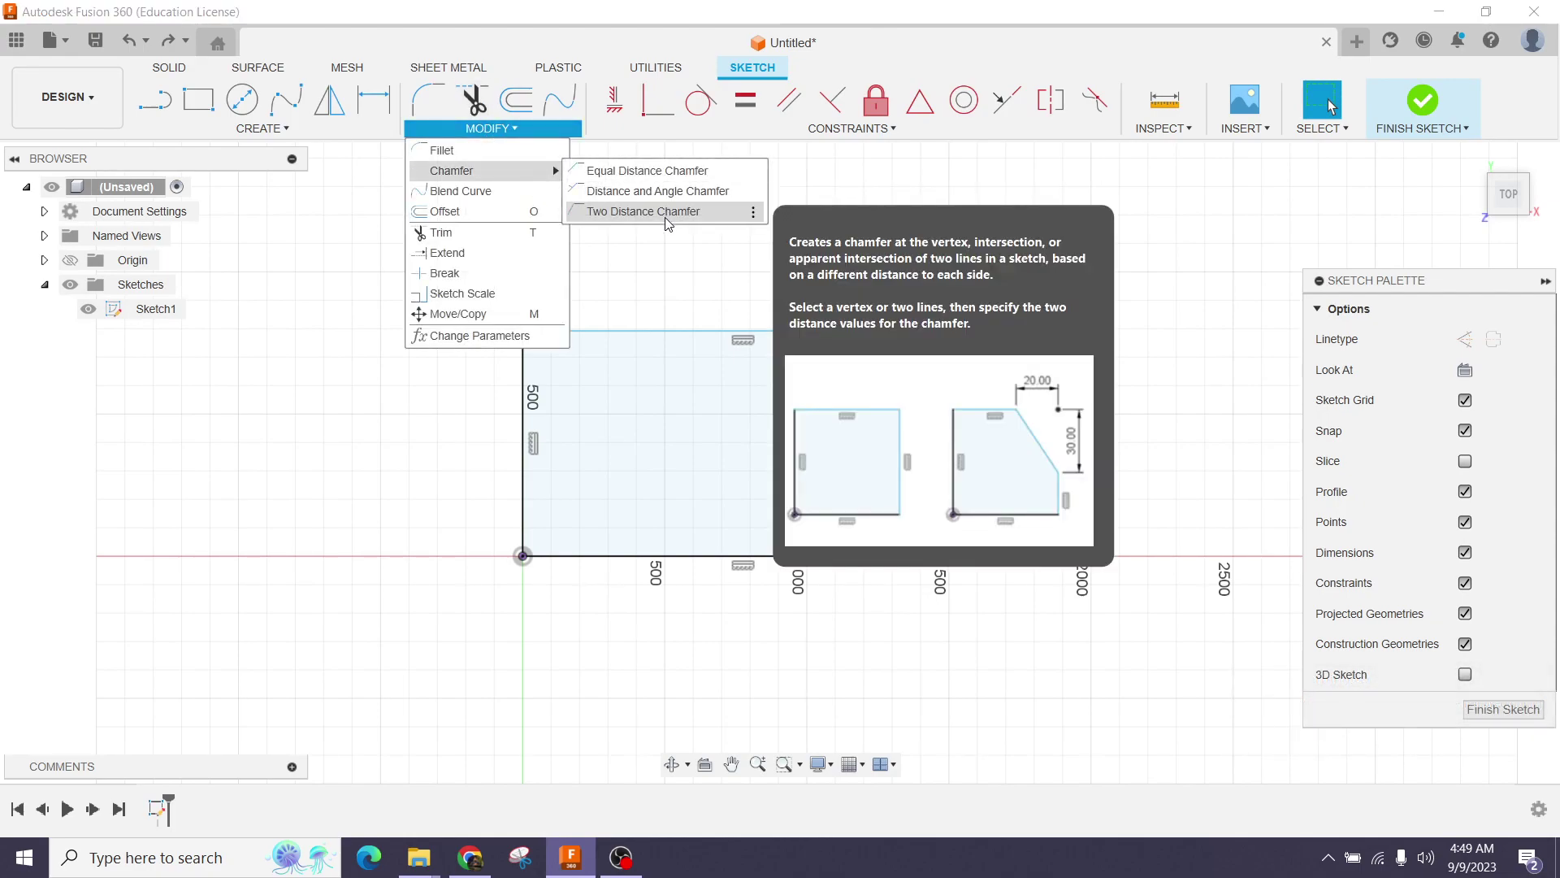
left_click(666, 211)
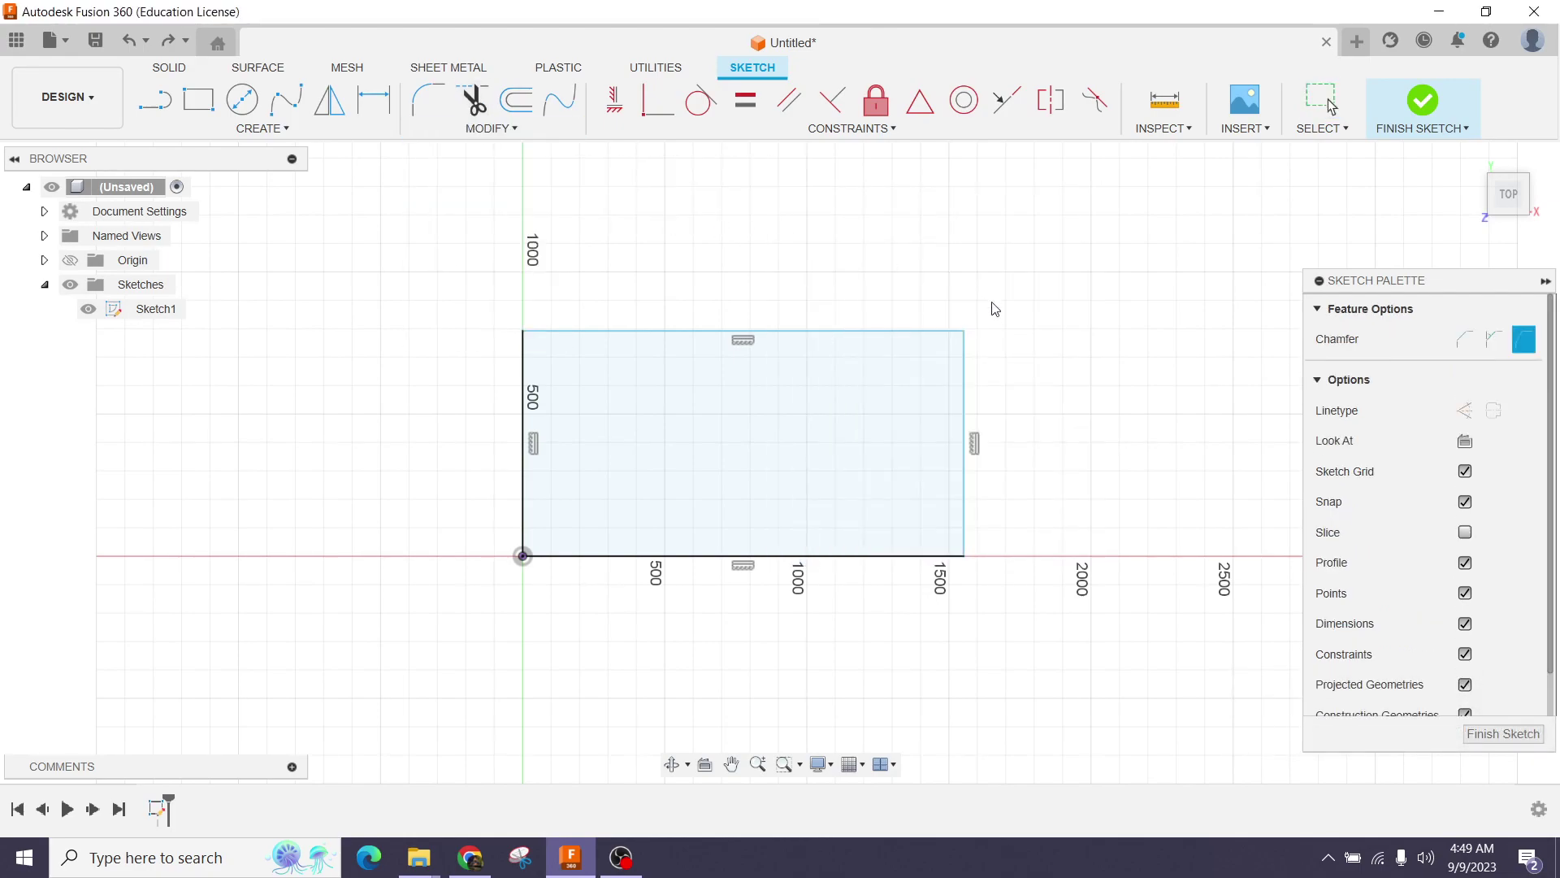
left_click(963, 332)
type("500")
key("Return")
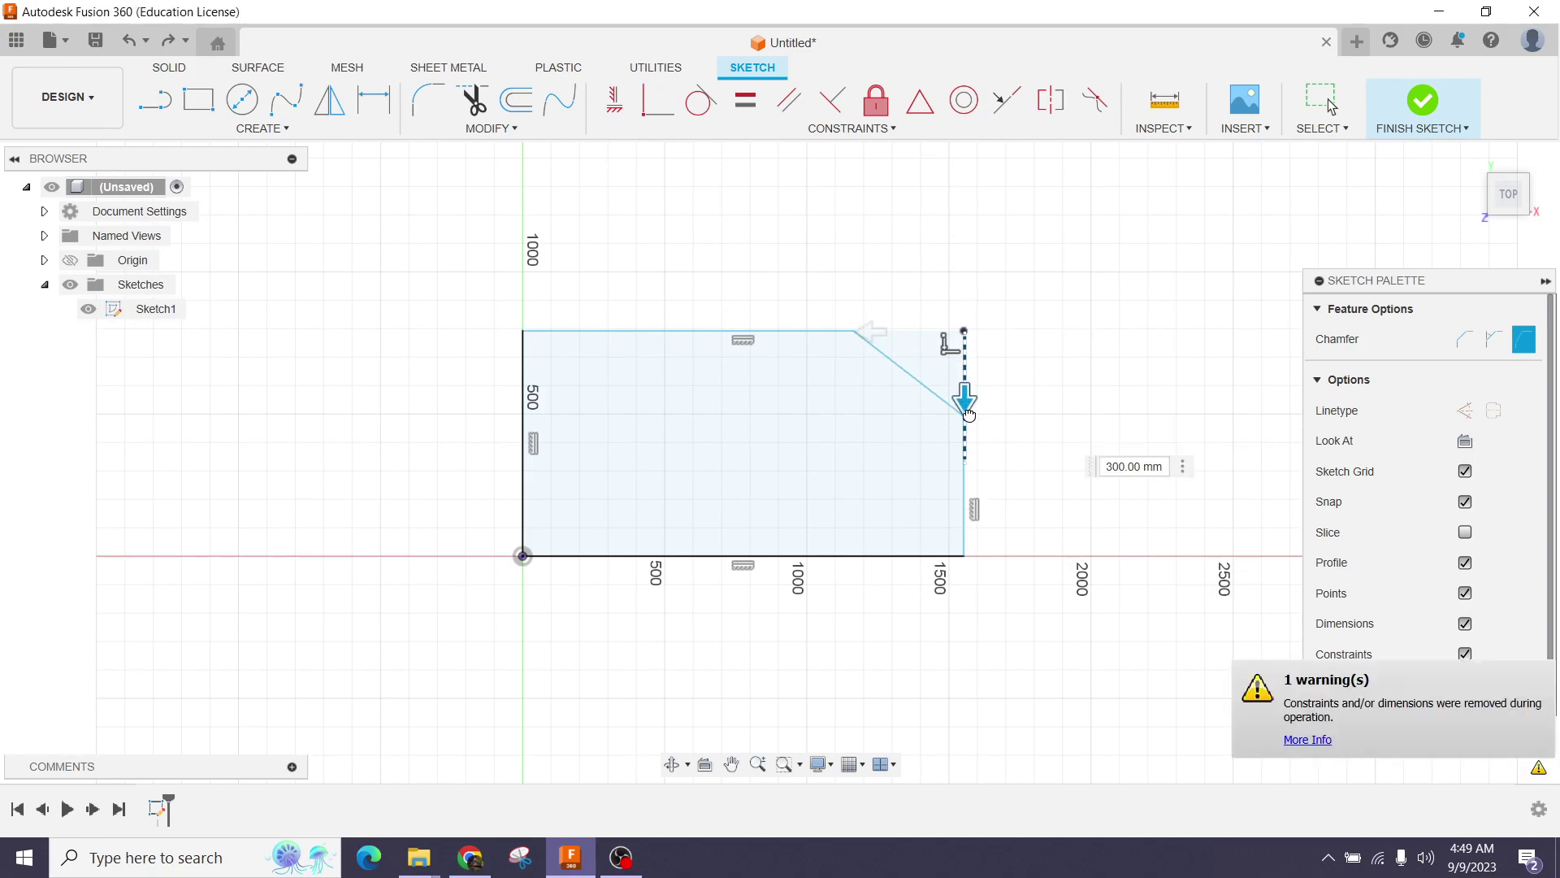
type("500")
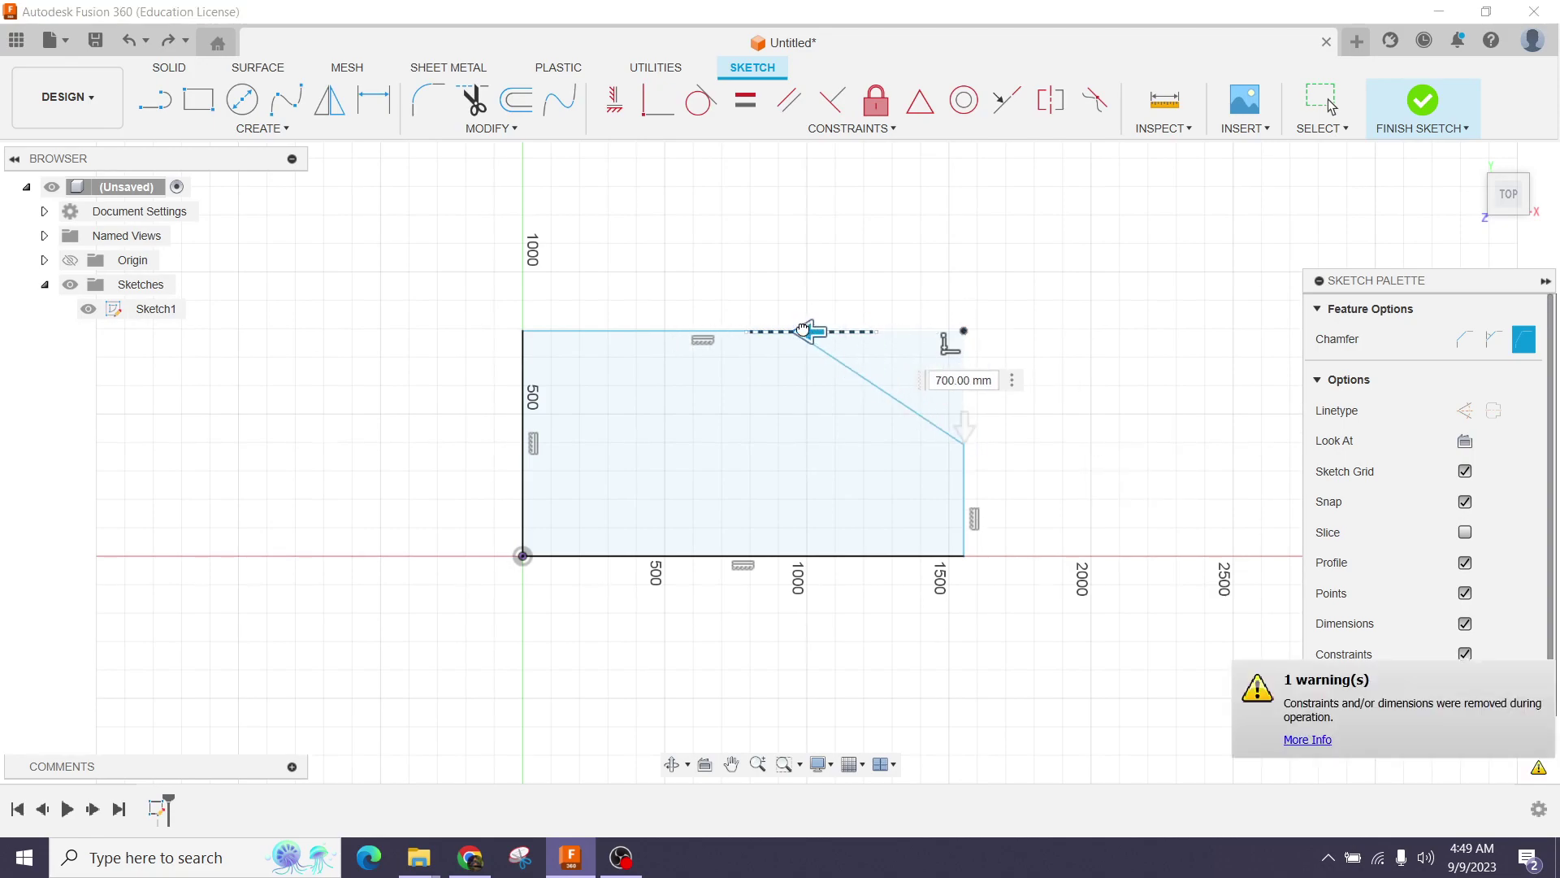
left_click_drag(814, 332, 888, 332)
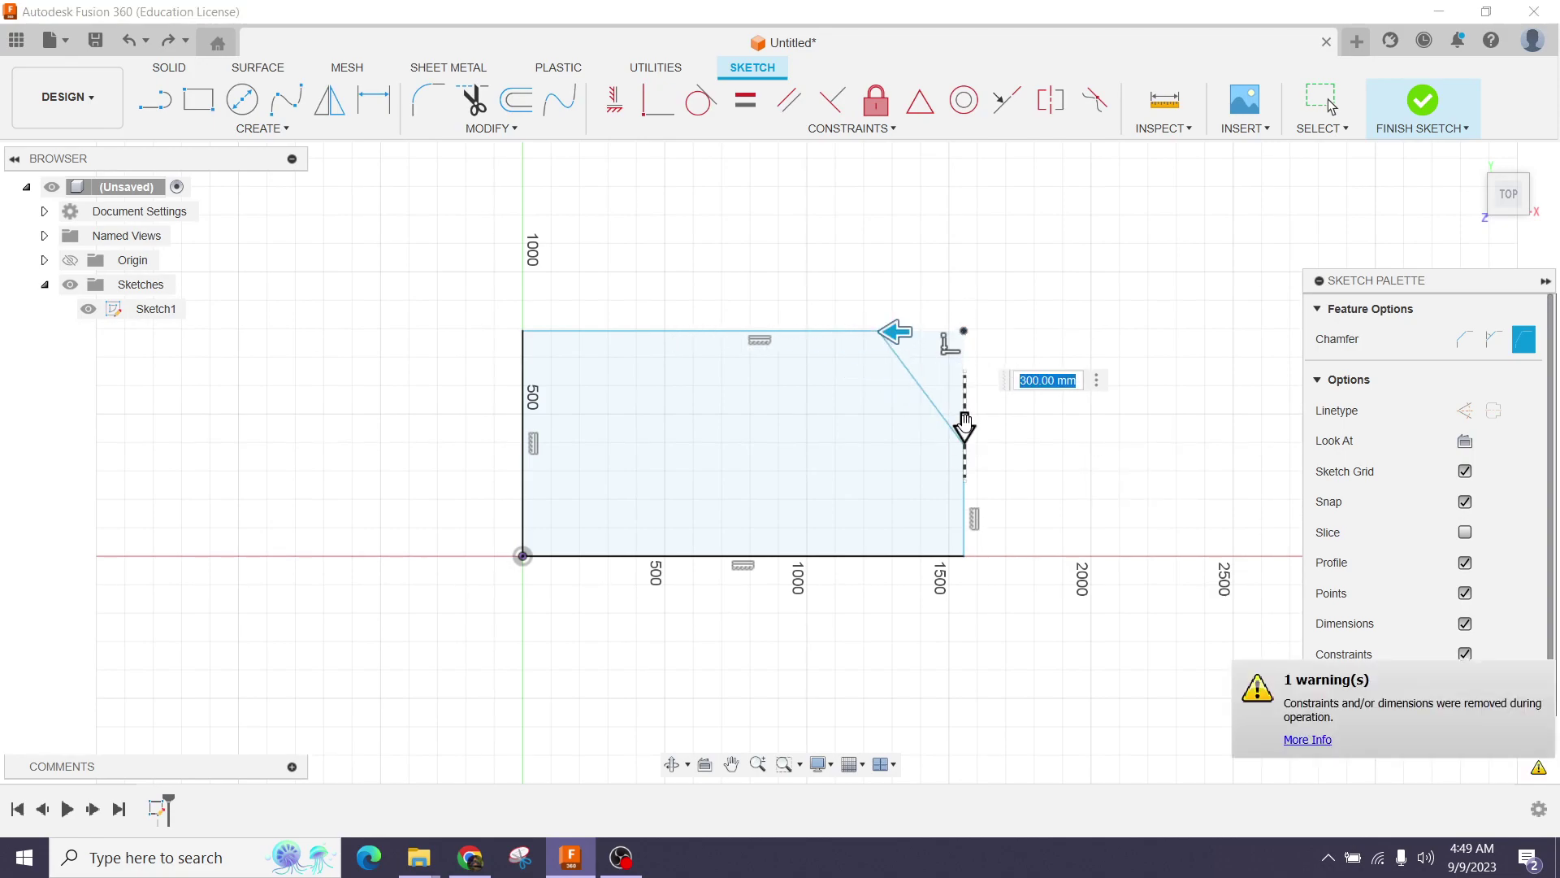
left_click_drag(964, 427, 964, 366)
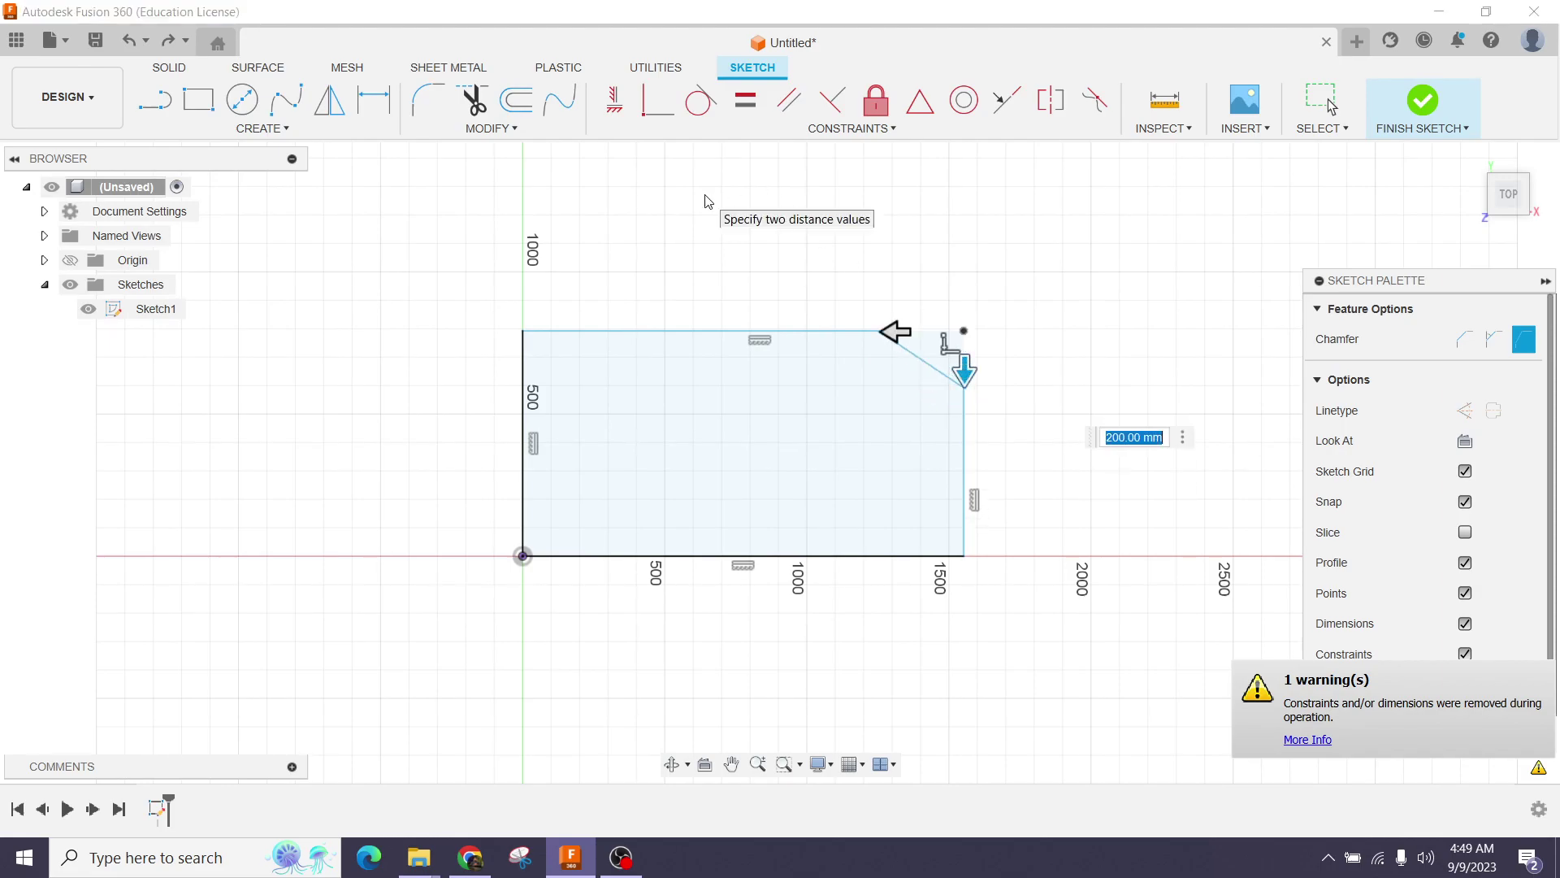
key("Escape")
Offset the rectangle outline outward by about 107.295 mm.
left_click(492, 128)
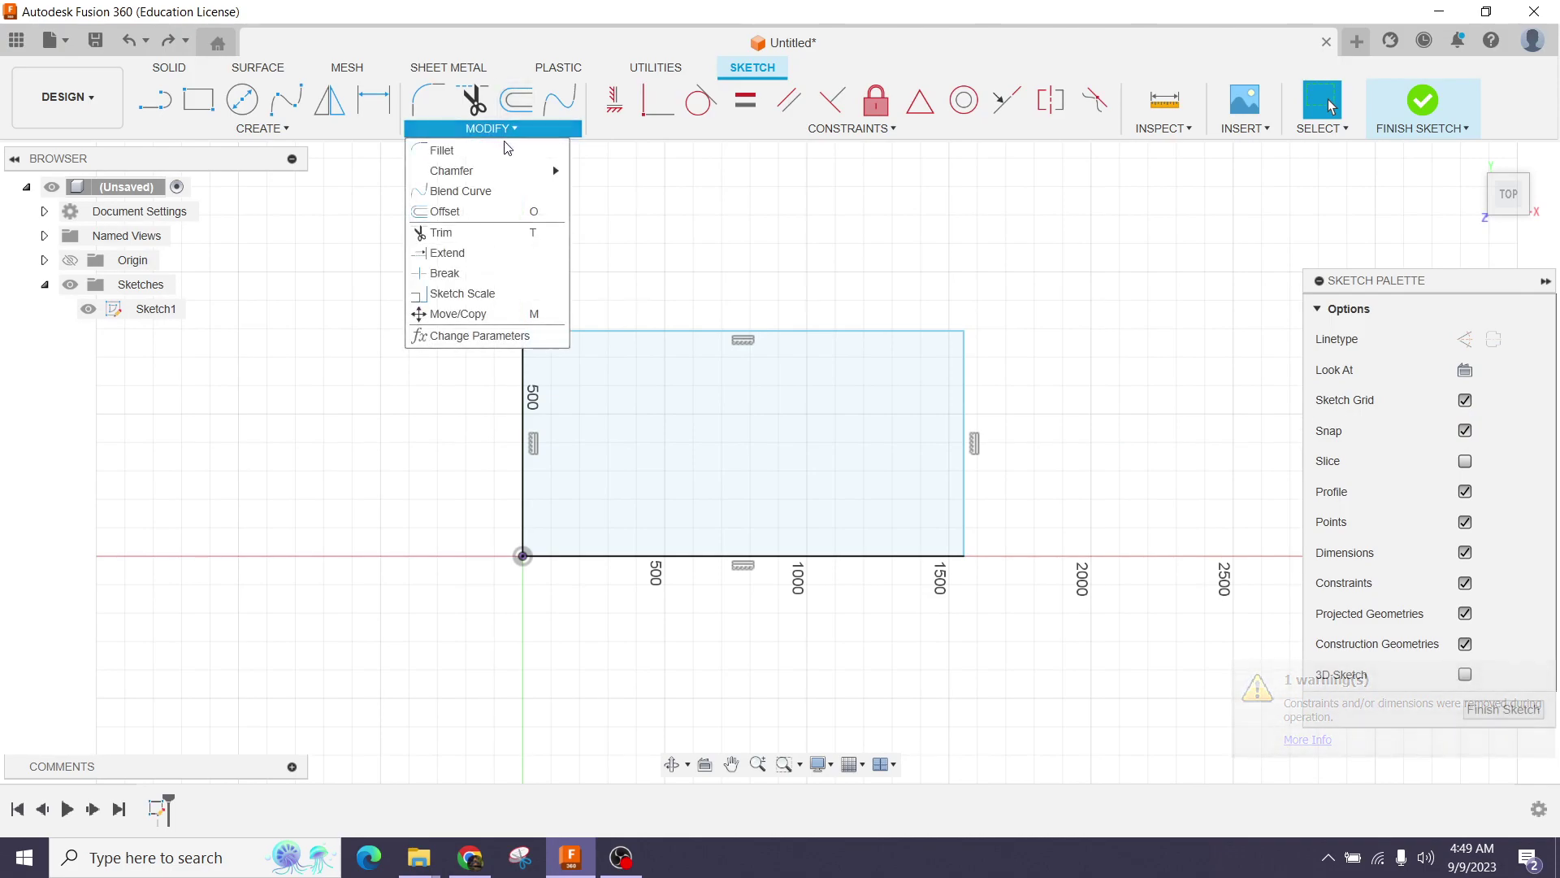
left_click(488, 211)
scroll(630, 229, "up", 3)
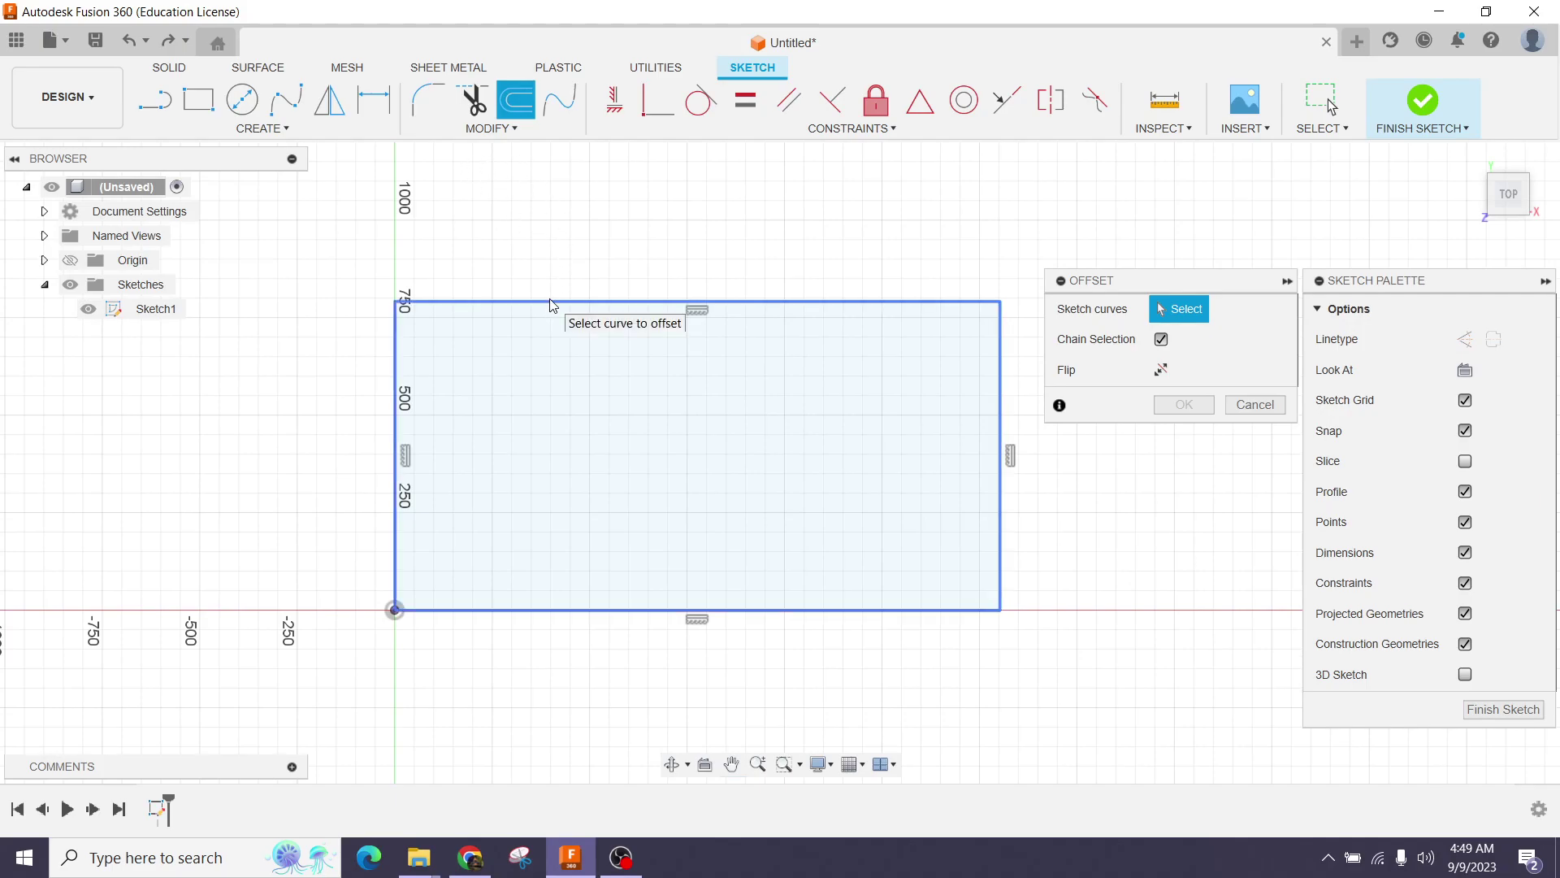
left_click(550, 302)
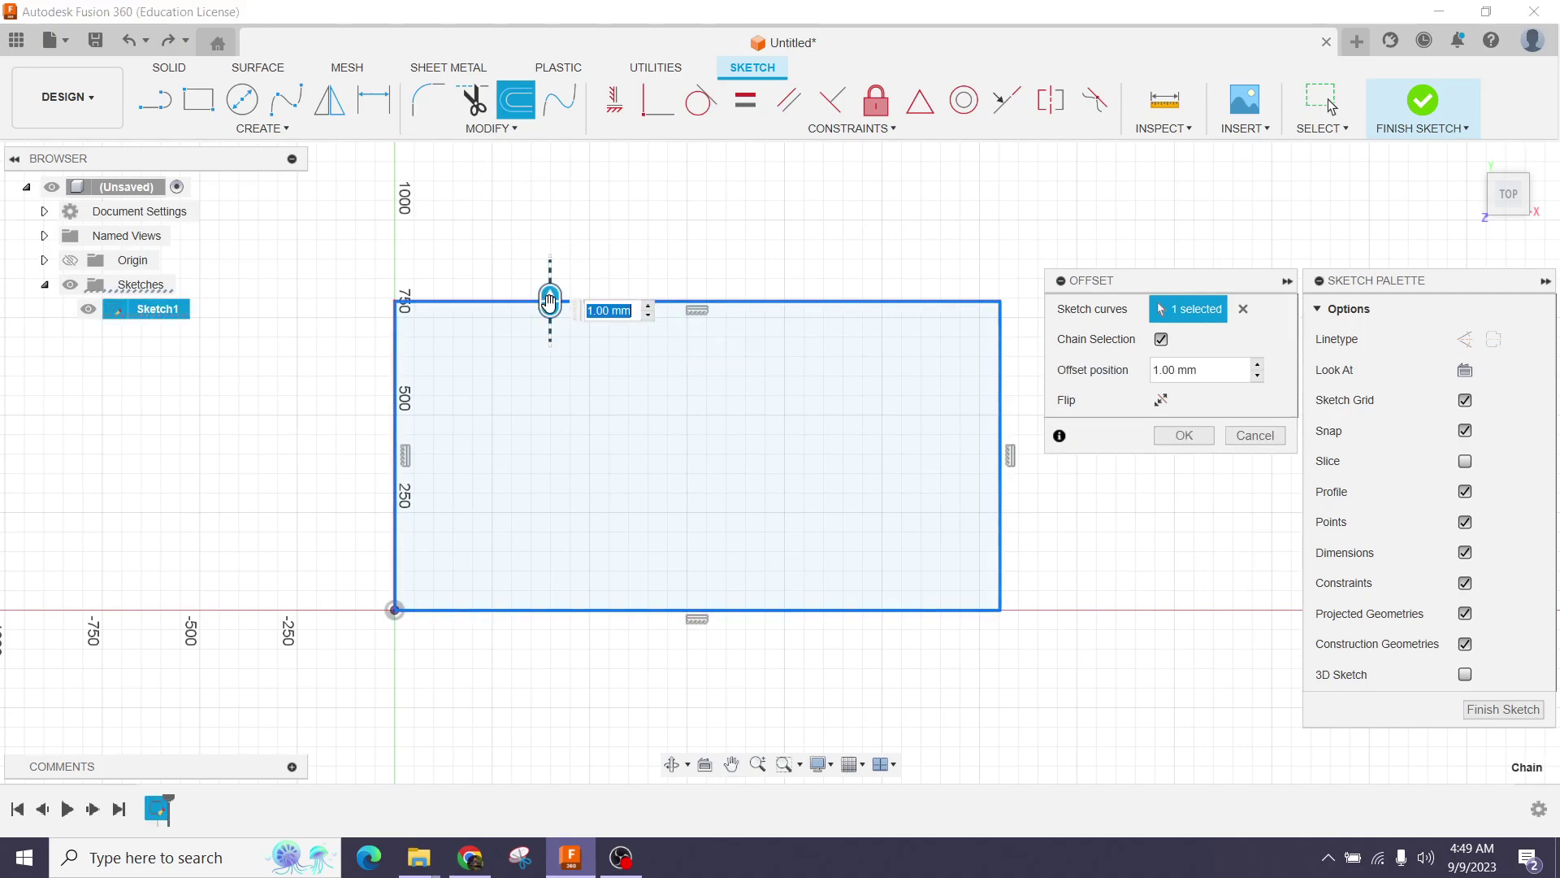
mouse_move(550, 303)
left_mouse_down()
mouse_move(572, 398)
mouse_move(582, 349)
left_mouse_up()
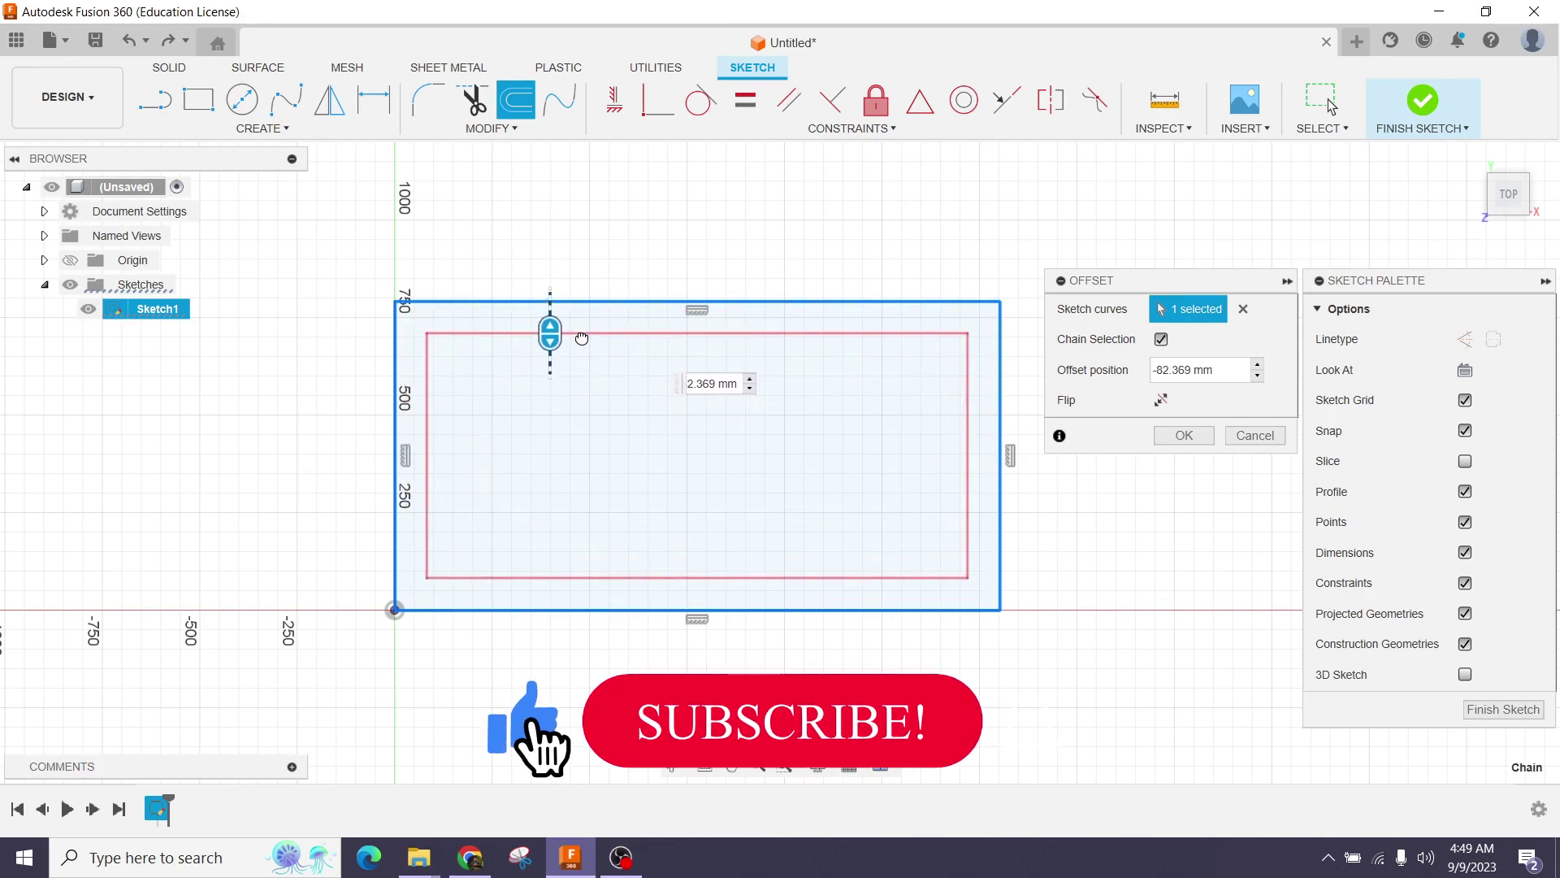
mouse_move(582, 350)
left_mouse_down()
mouse_move(598, 245)
mouse_move(605, 264)
left_mouse_up()
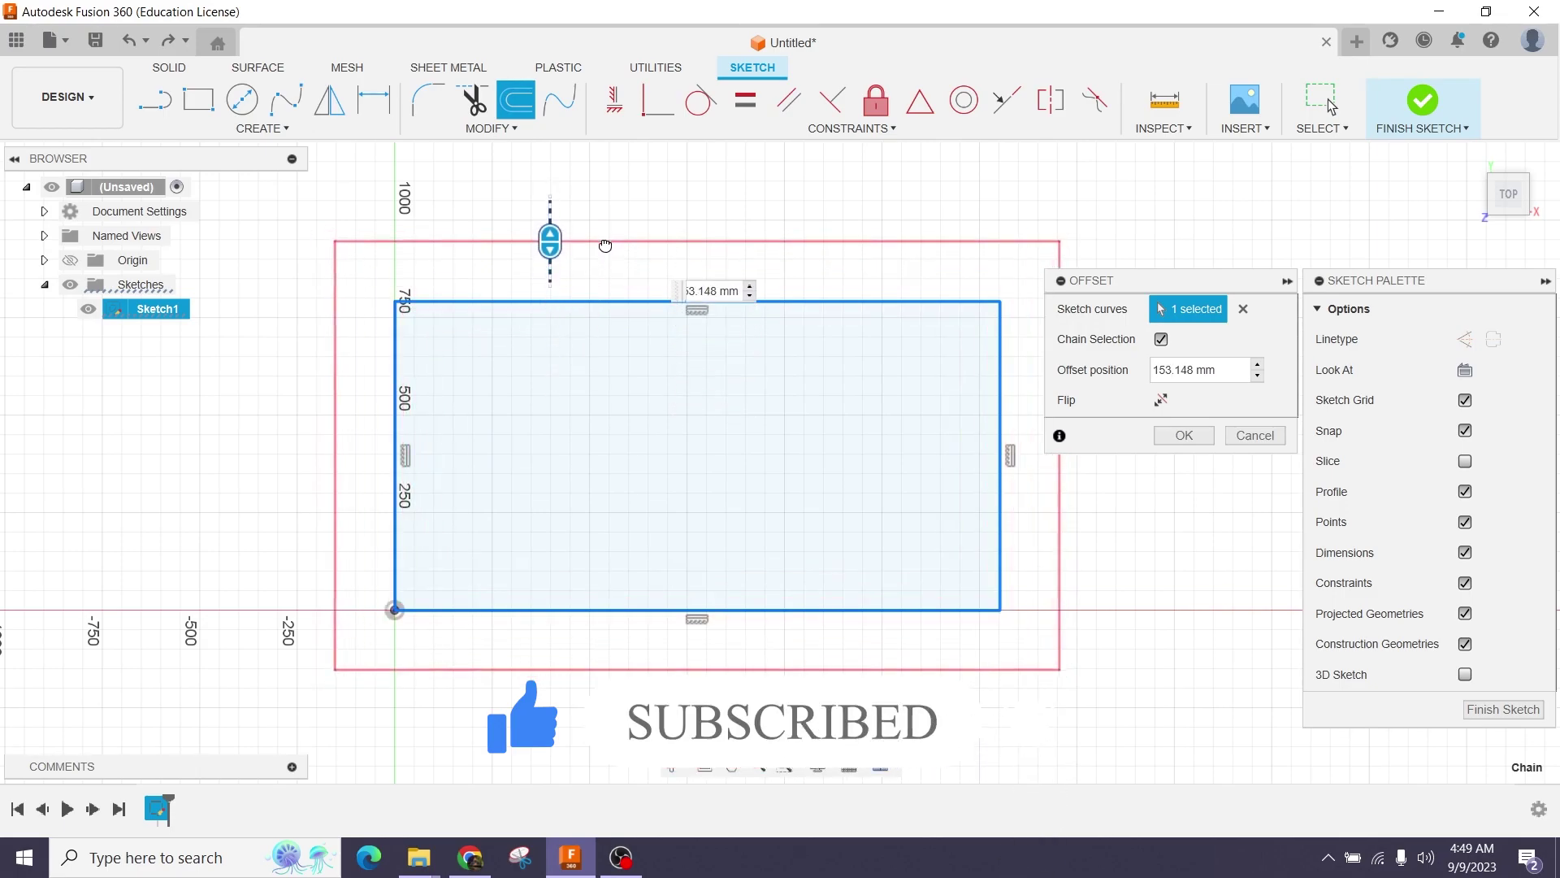
left_click(1183, 435)
scroll(1100, 426, "down", 2)
Draw a center-diameter circle to the right of the rectangles.
middle_click_drag(1100, 426, 830, 407)
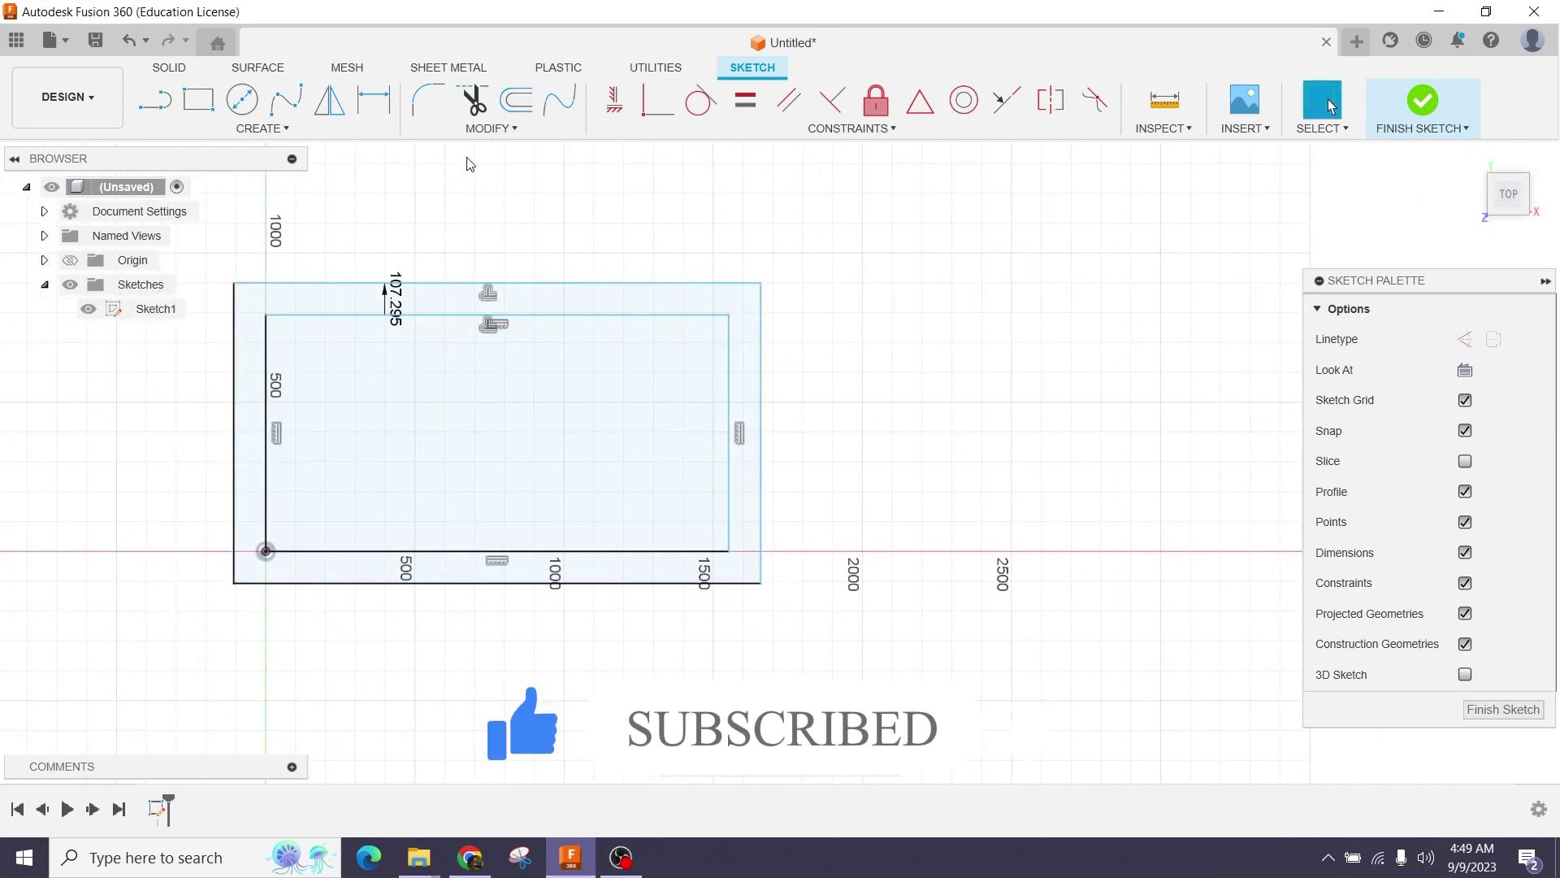
left_click(241, 99)
middle_click_drag(512, 261, 616, 488)
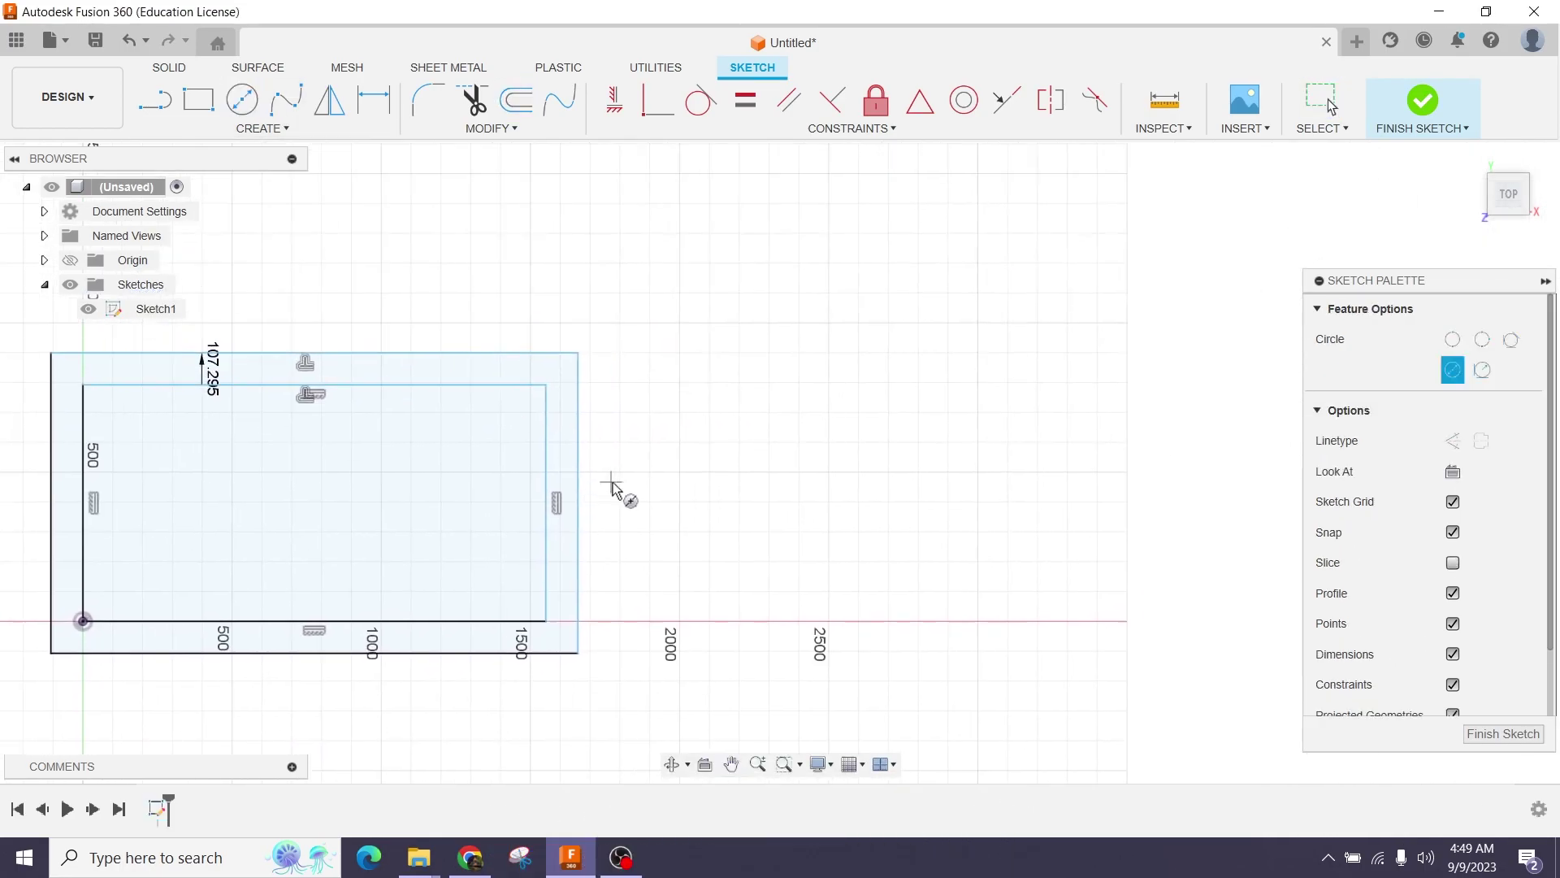
left_click(829, 435)
left_click(918, 543)
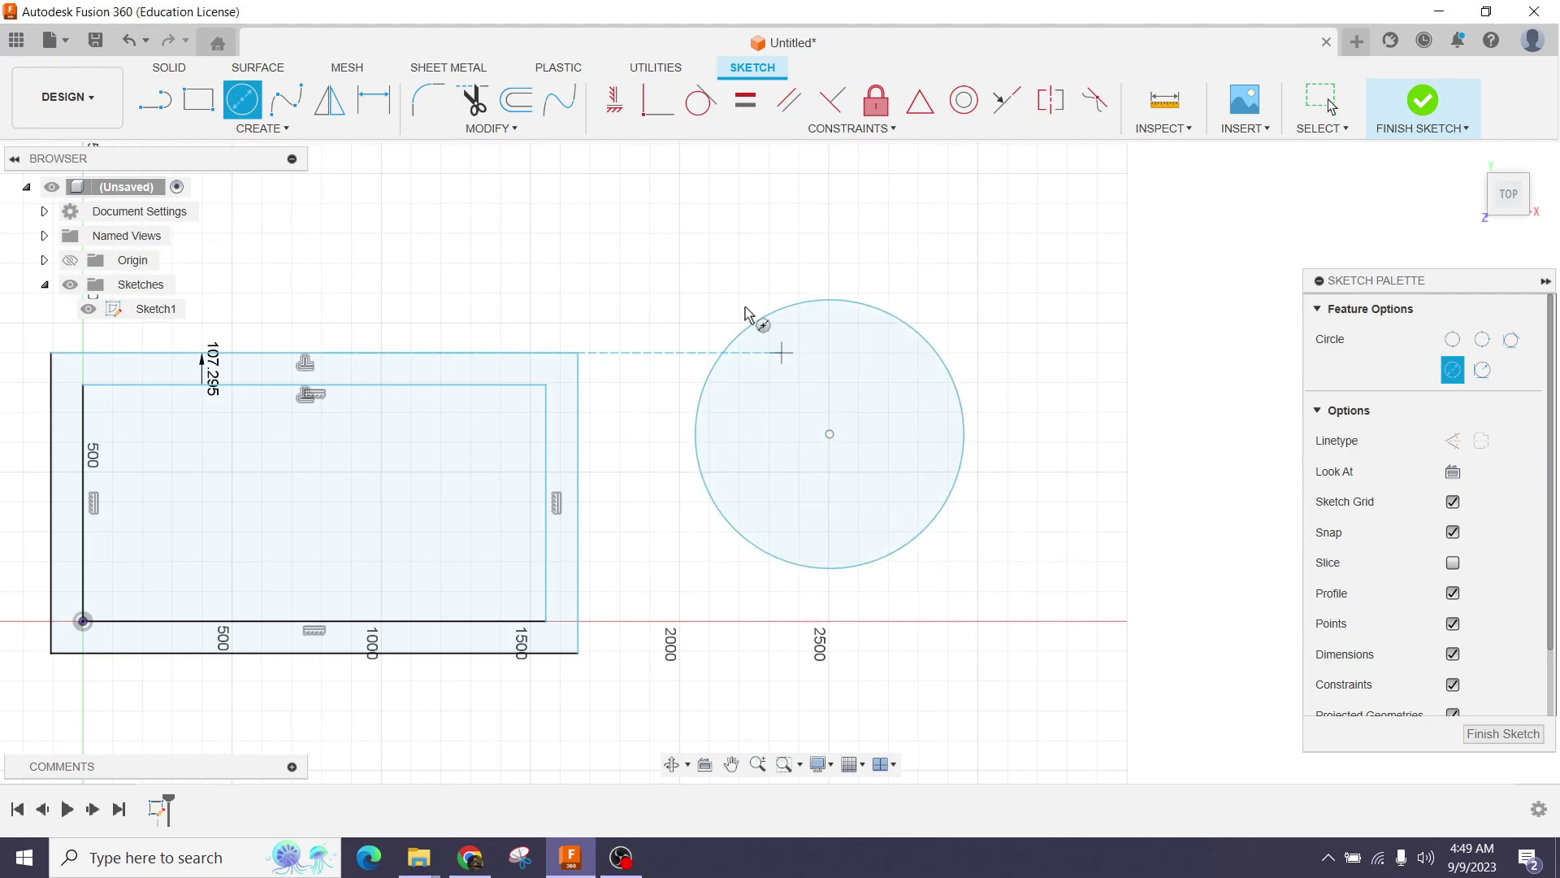
Offset the circle inward by about 89.506 mm.
left_click(493, 132)
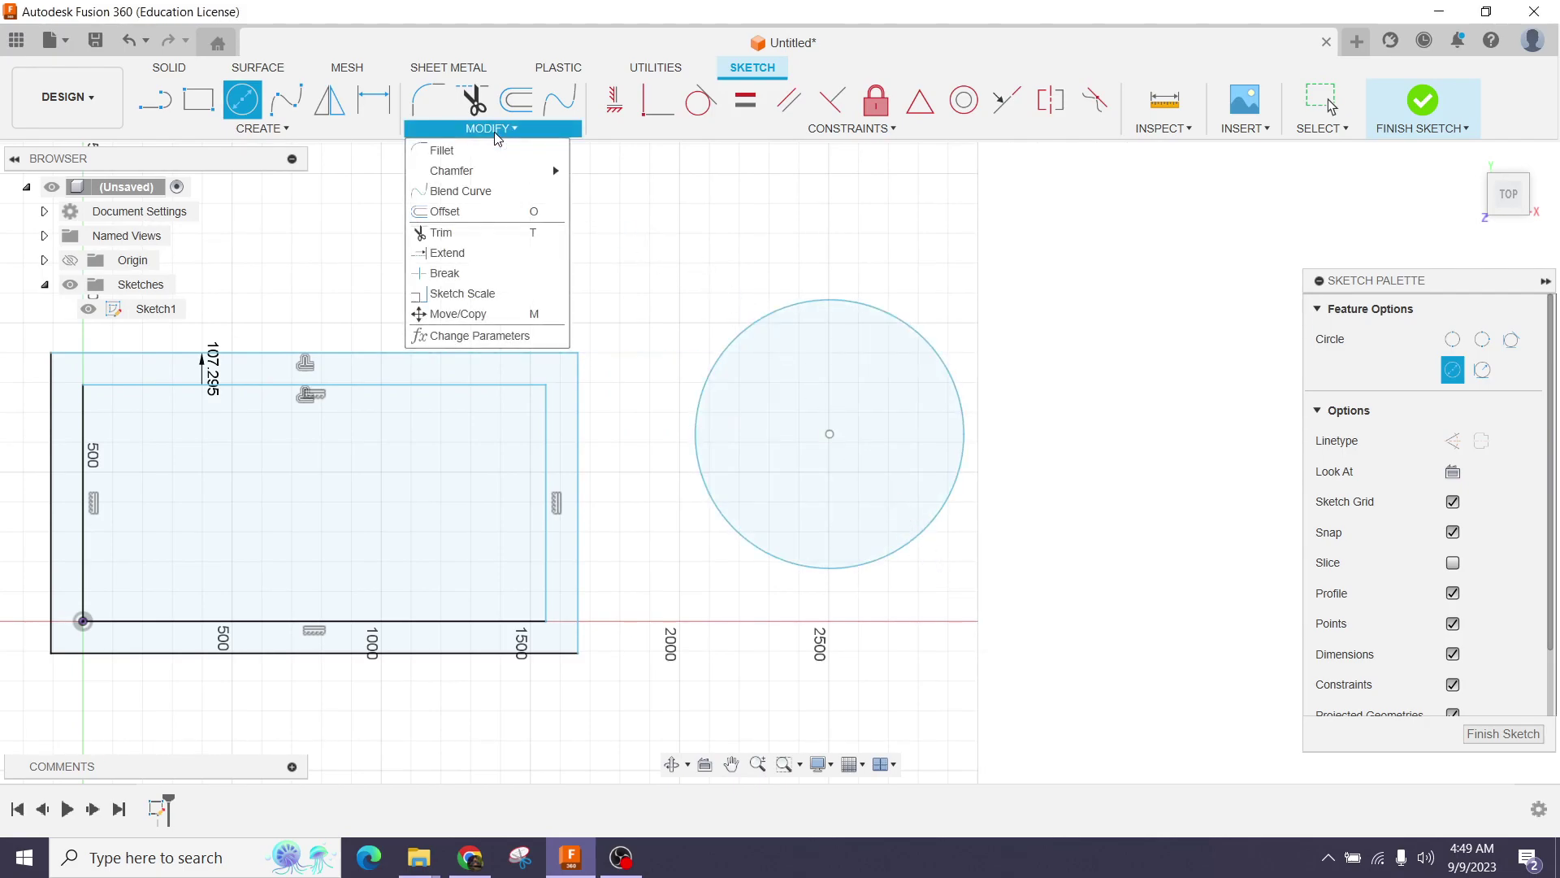
left_click(485, 213)
left_click(799, 311)
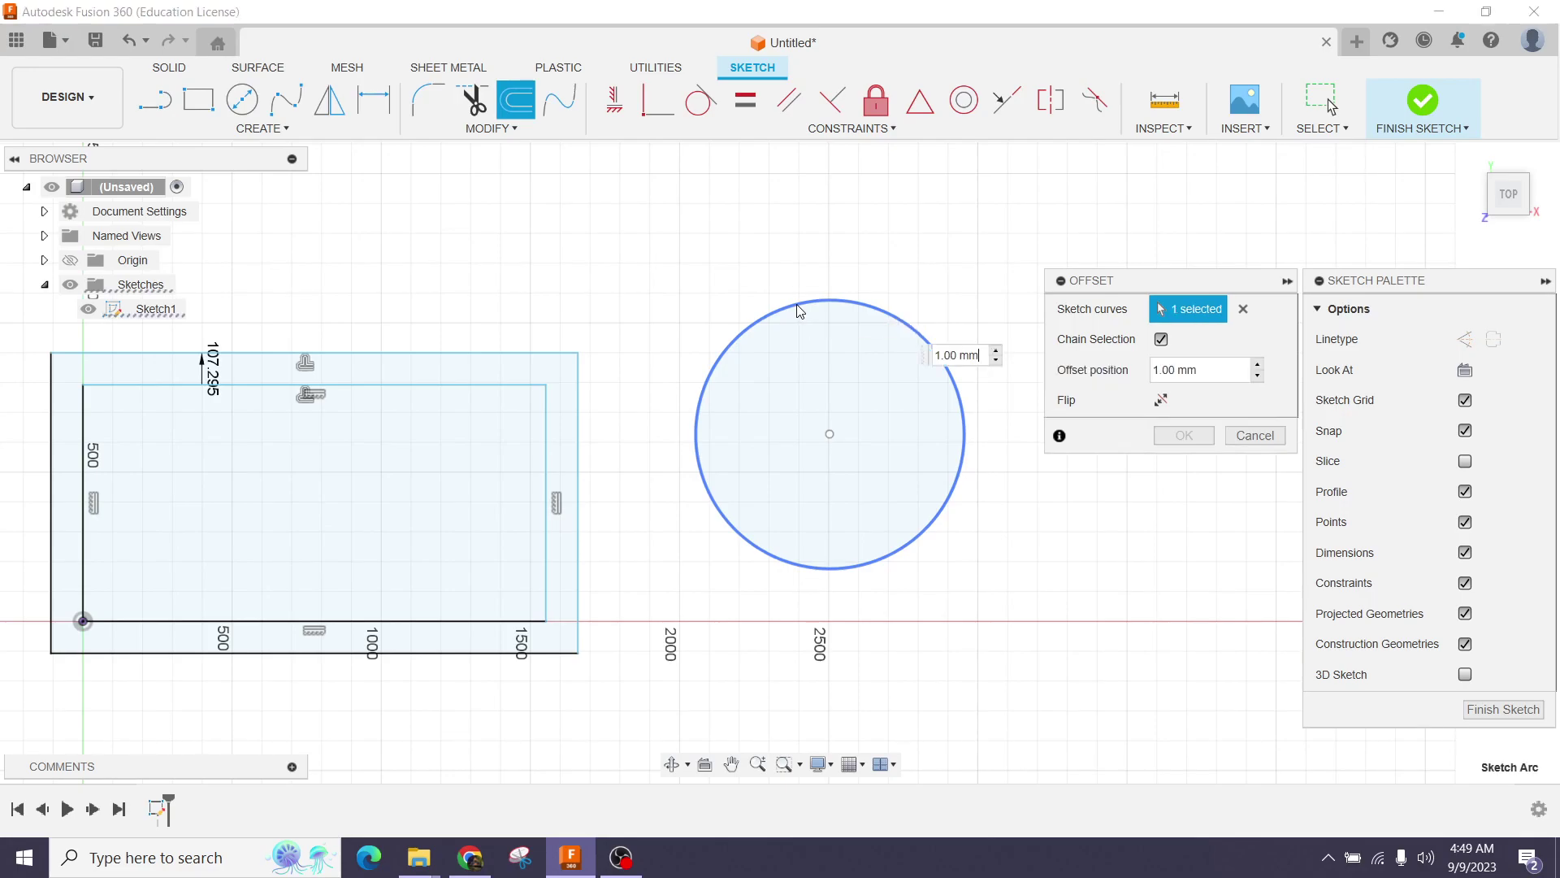
left_click_drag(799, 310, 802, 321)
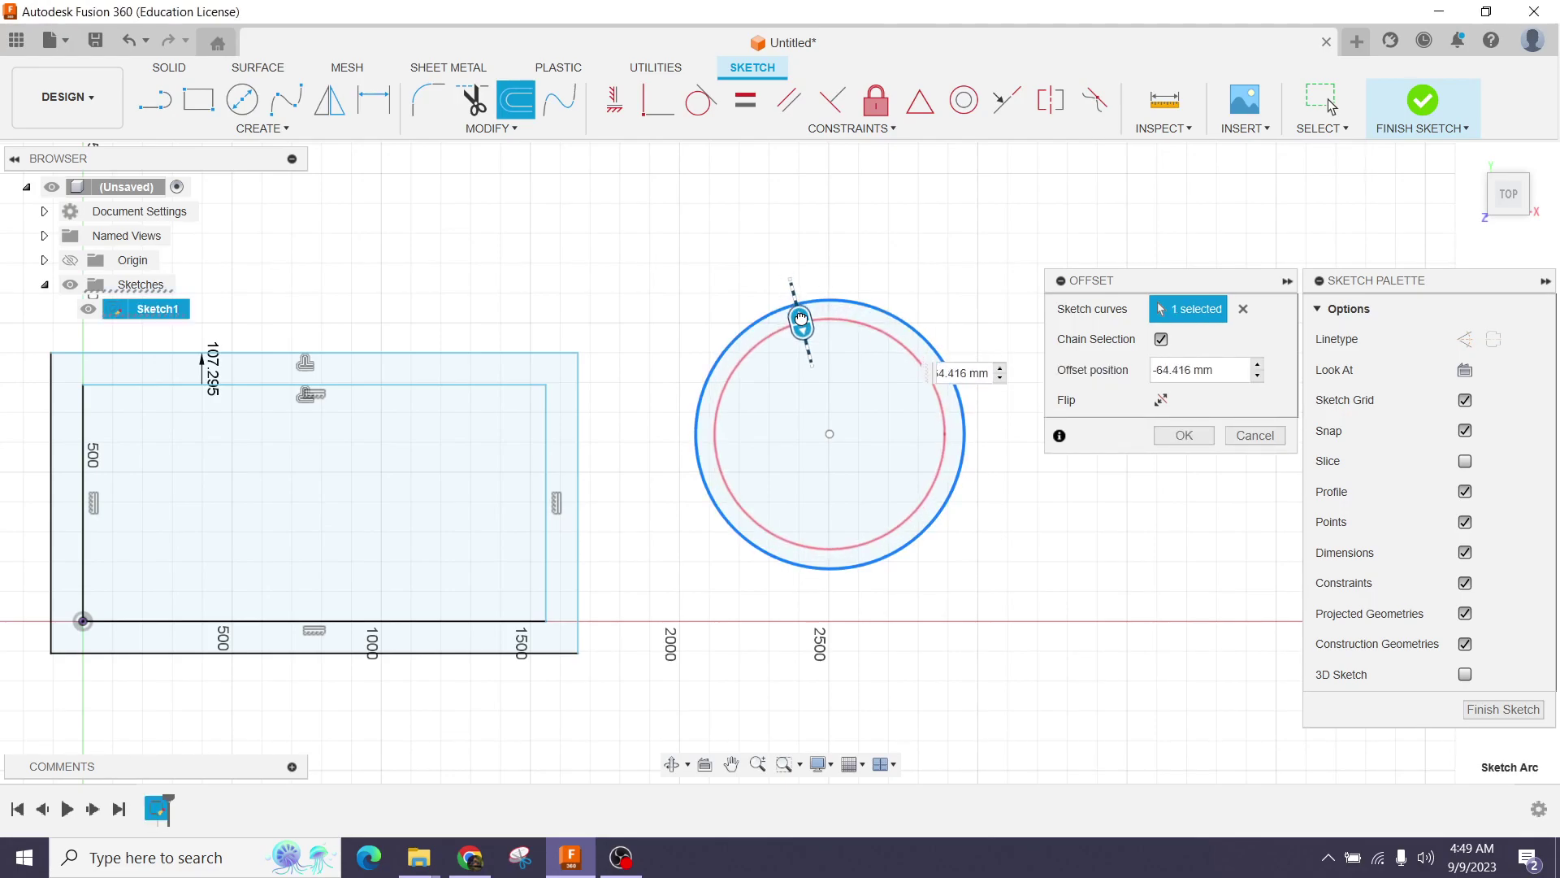
scroll(801, 320, "up", 2)
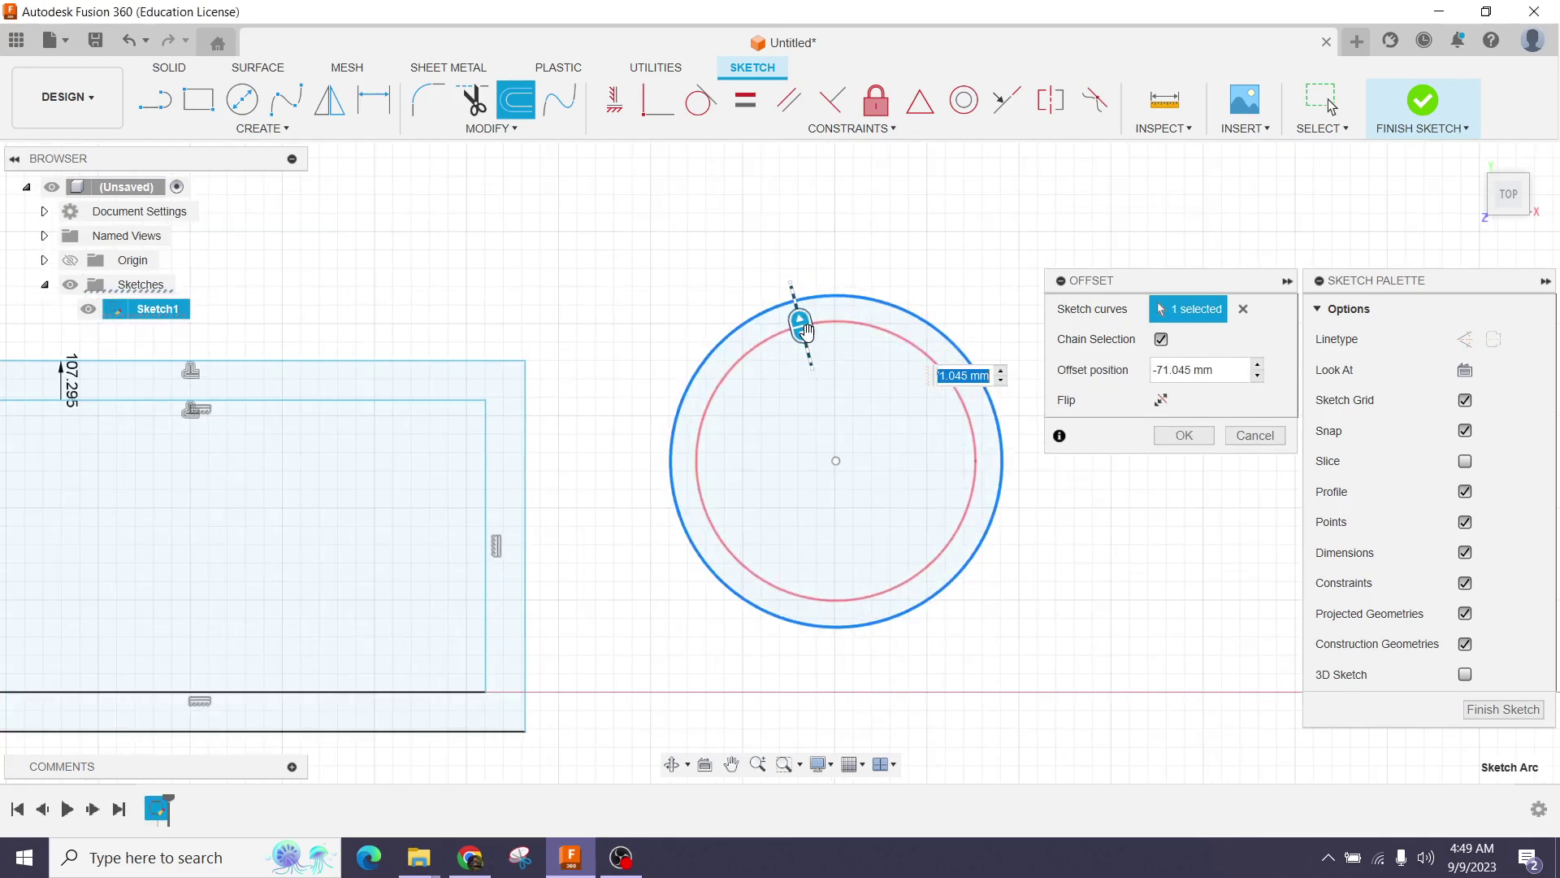
mouse_move(801, 321)
left_mouse_down()
mouse_move(809, 334)
mouse_move(789, 278)
left_mouse_up()
Confirm the inner offset circle.
left_click(1183, 435)
scroll(965, 414, "down", 3)
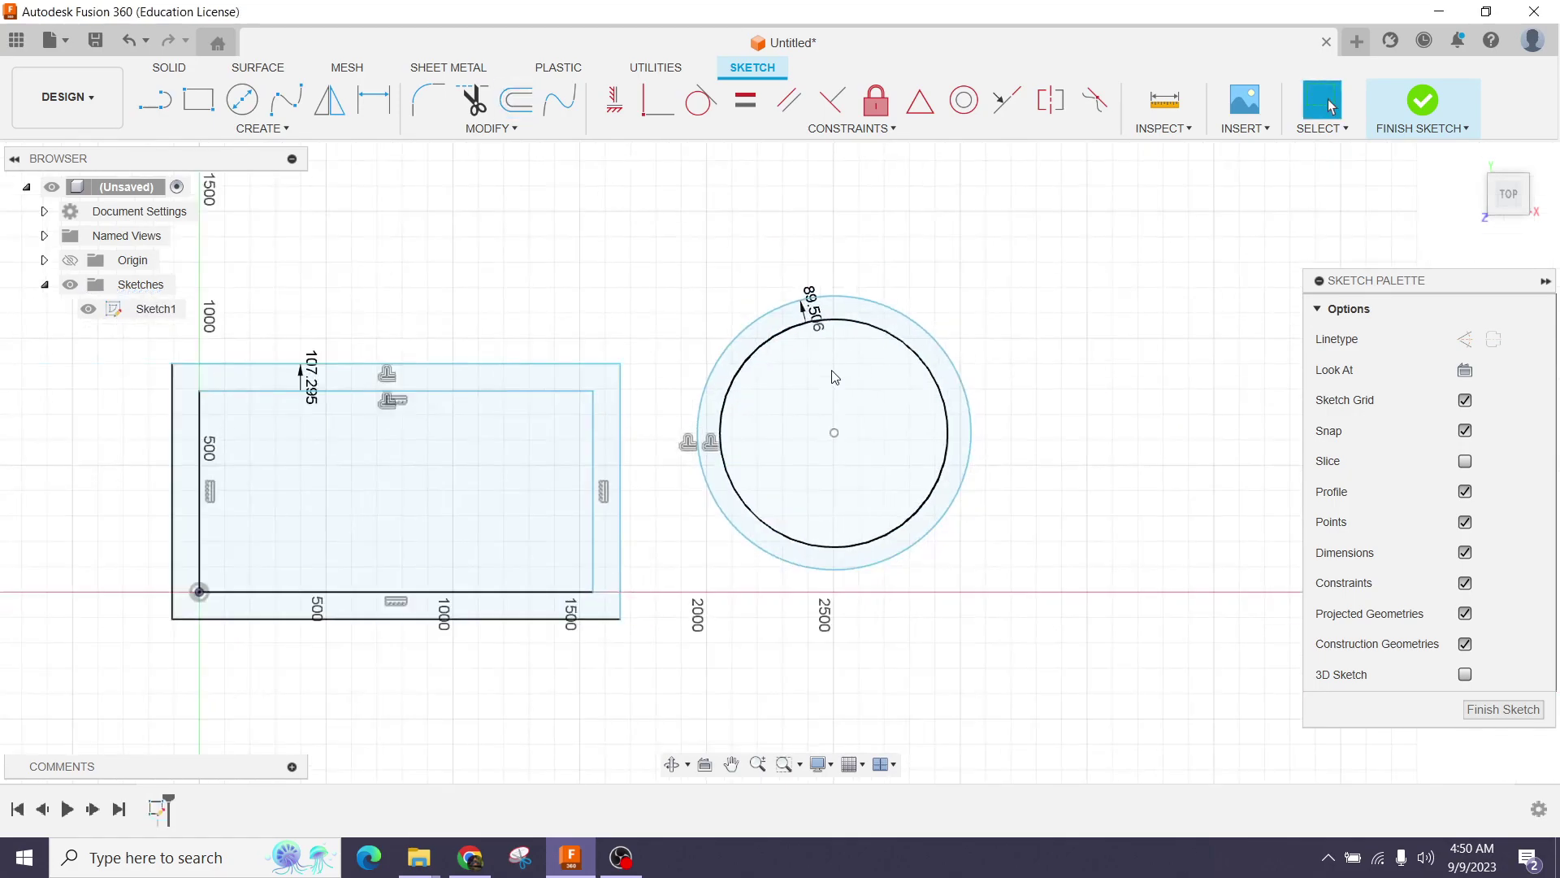
scroll(609, 325, "down", 1)
left_click(440, 135)
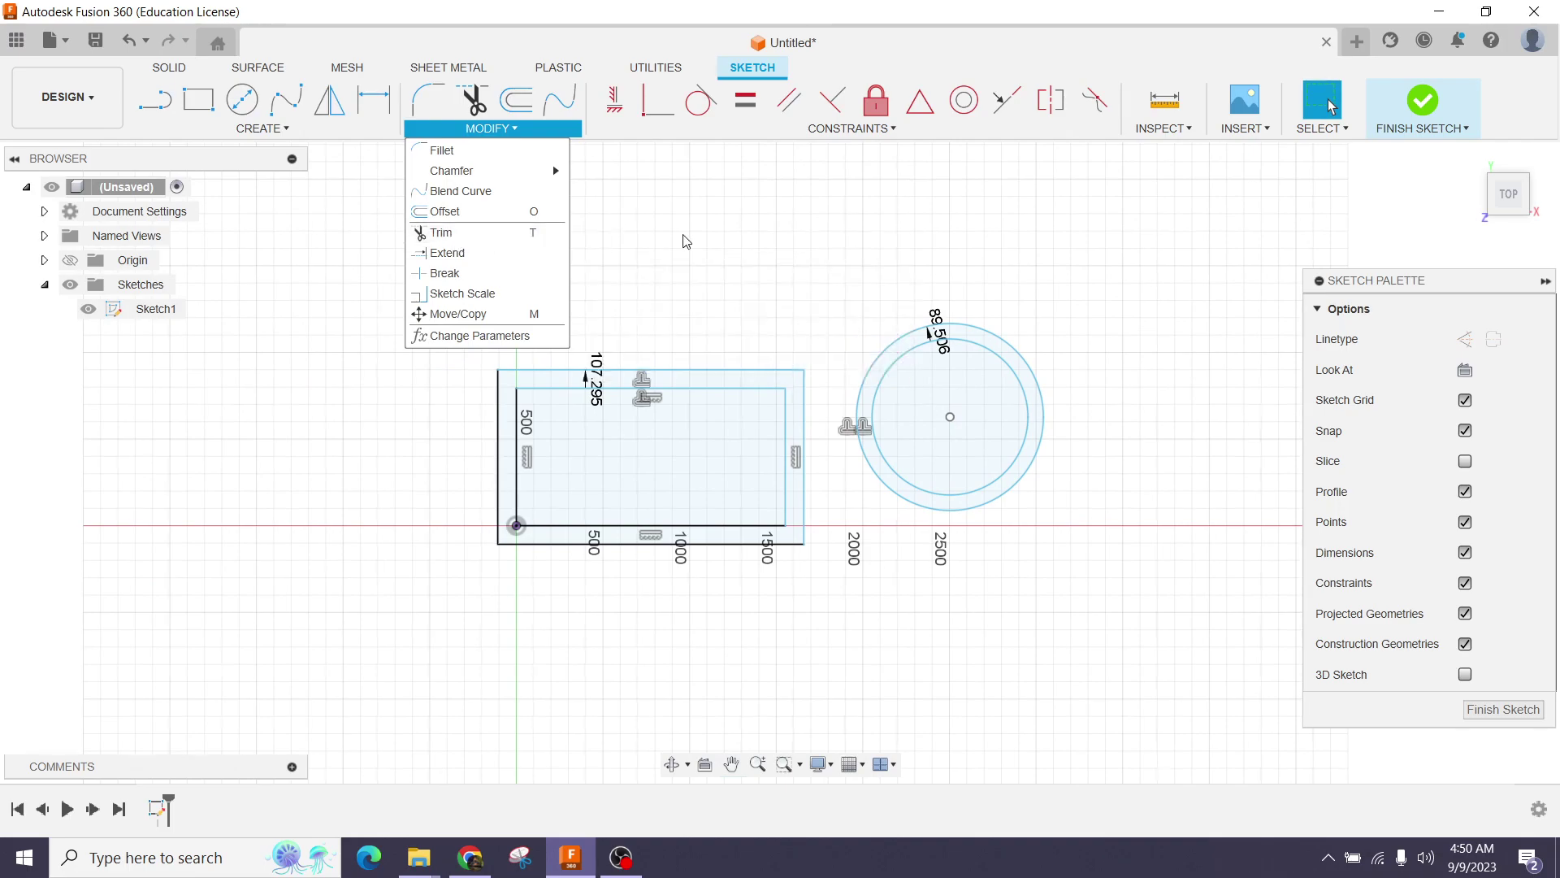
scroll(665, 239, "down", 1)
left_click(825, 259)
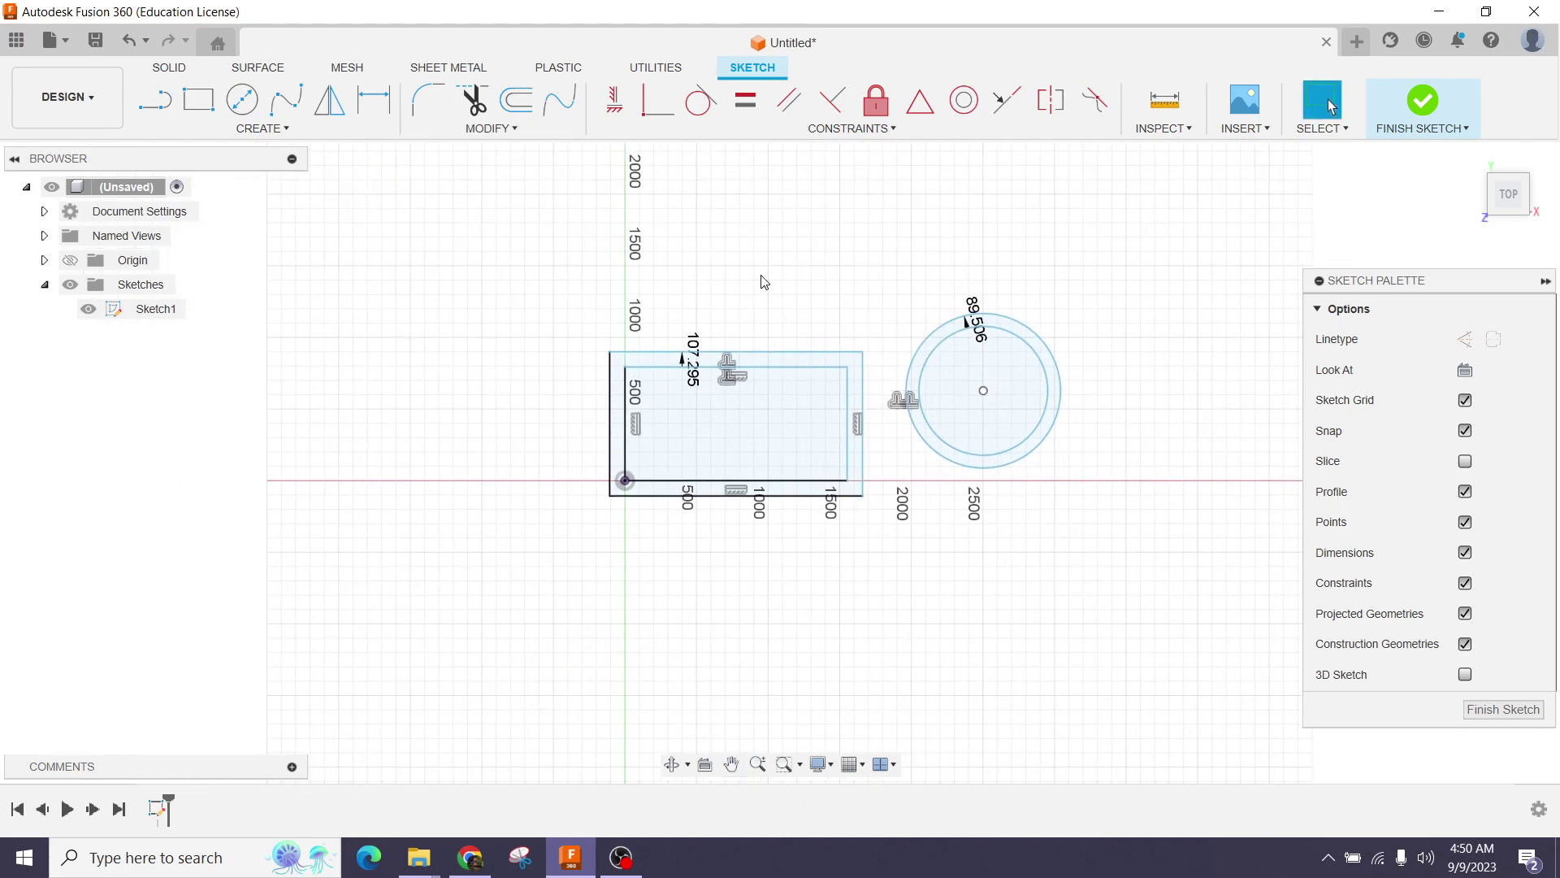
scroll(731, 280, "up", 3)
Draw connected lines forming a triangle and a long diagonal, then finish the sketch.
left_click(163, 118)
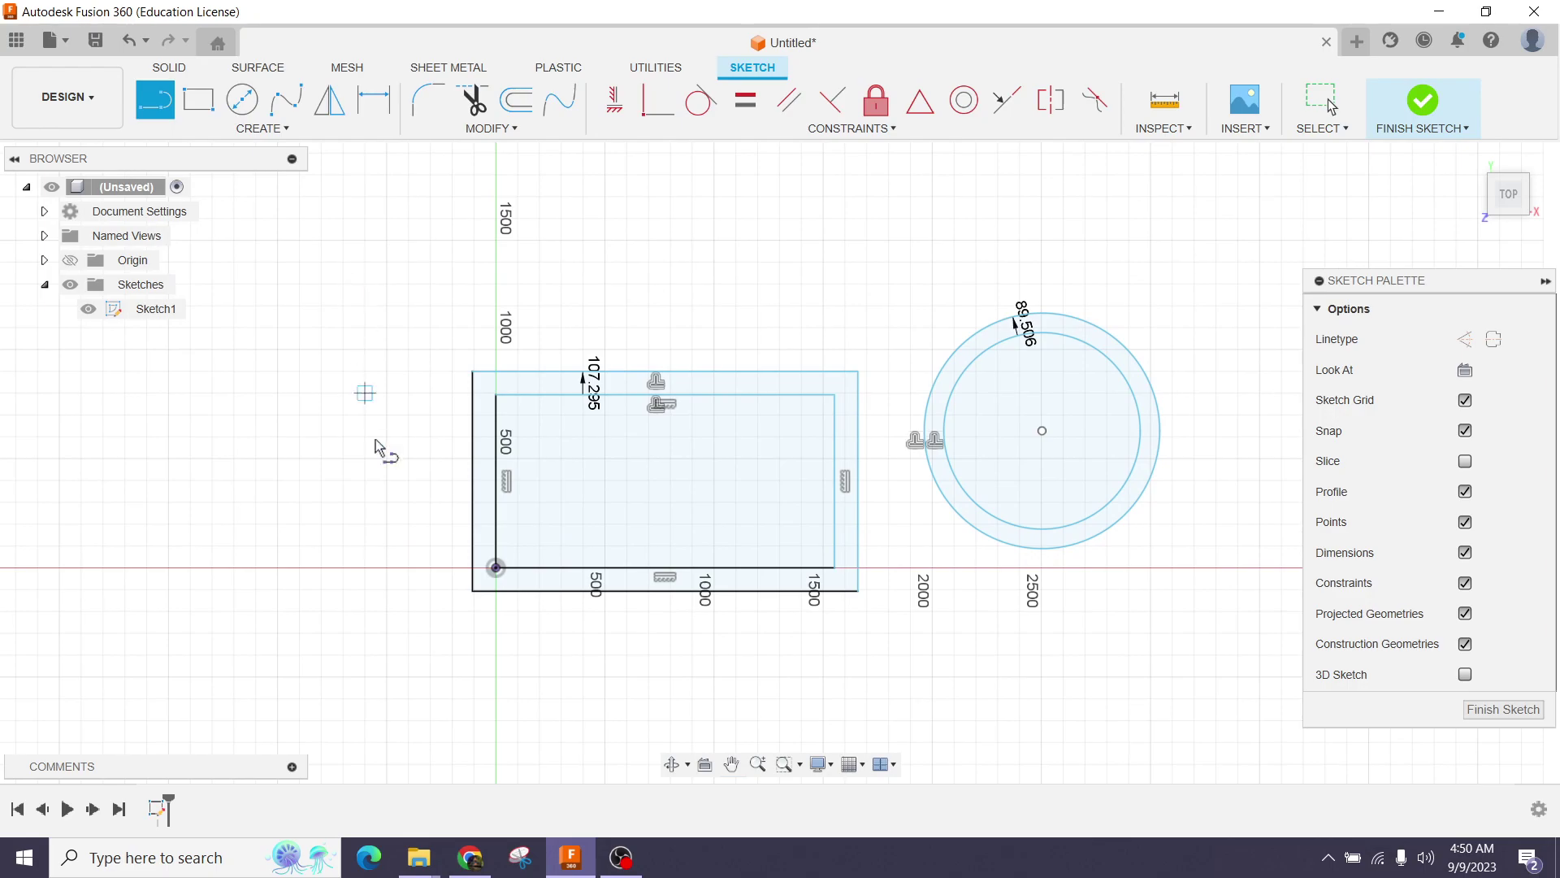
left_click(359, 515)
left_click(1259, 370)
left_click(647, 254)
left_click(693, 633)
left_click(1184, 316)
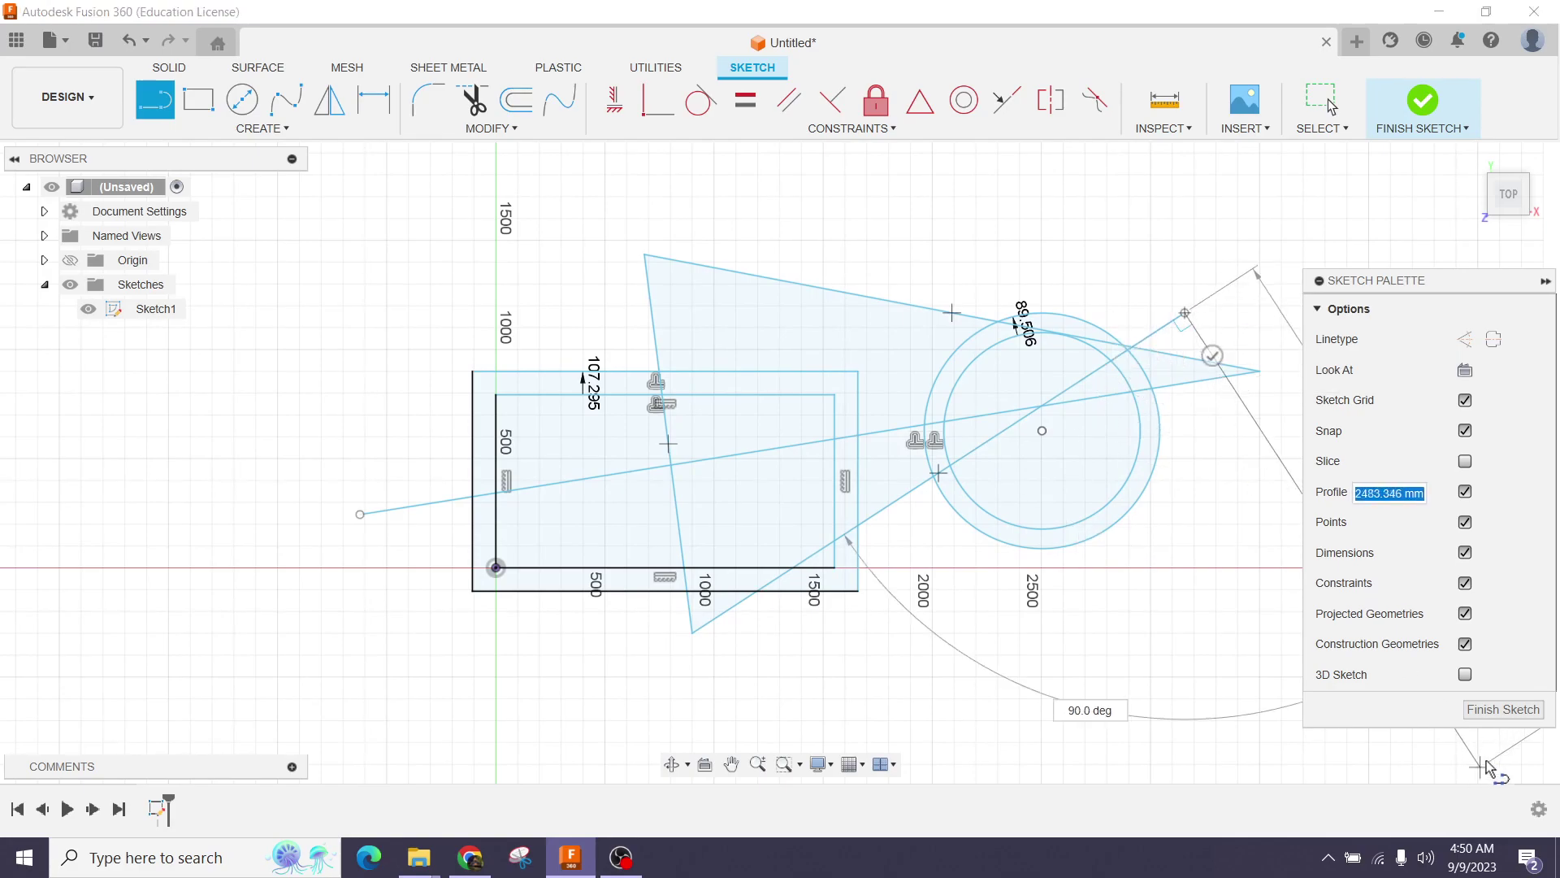
left_click(1506, 712)
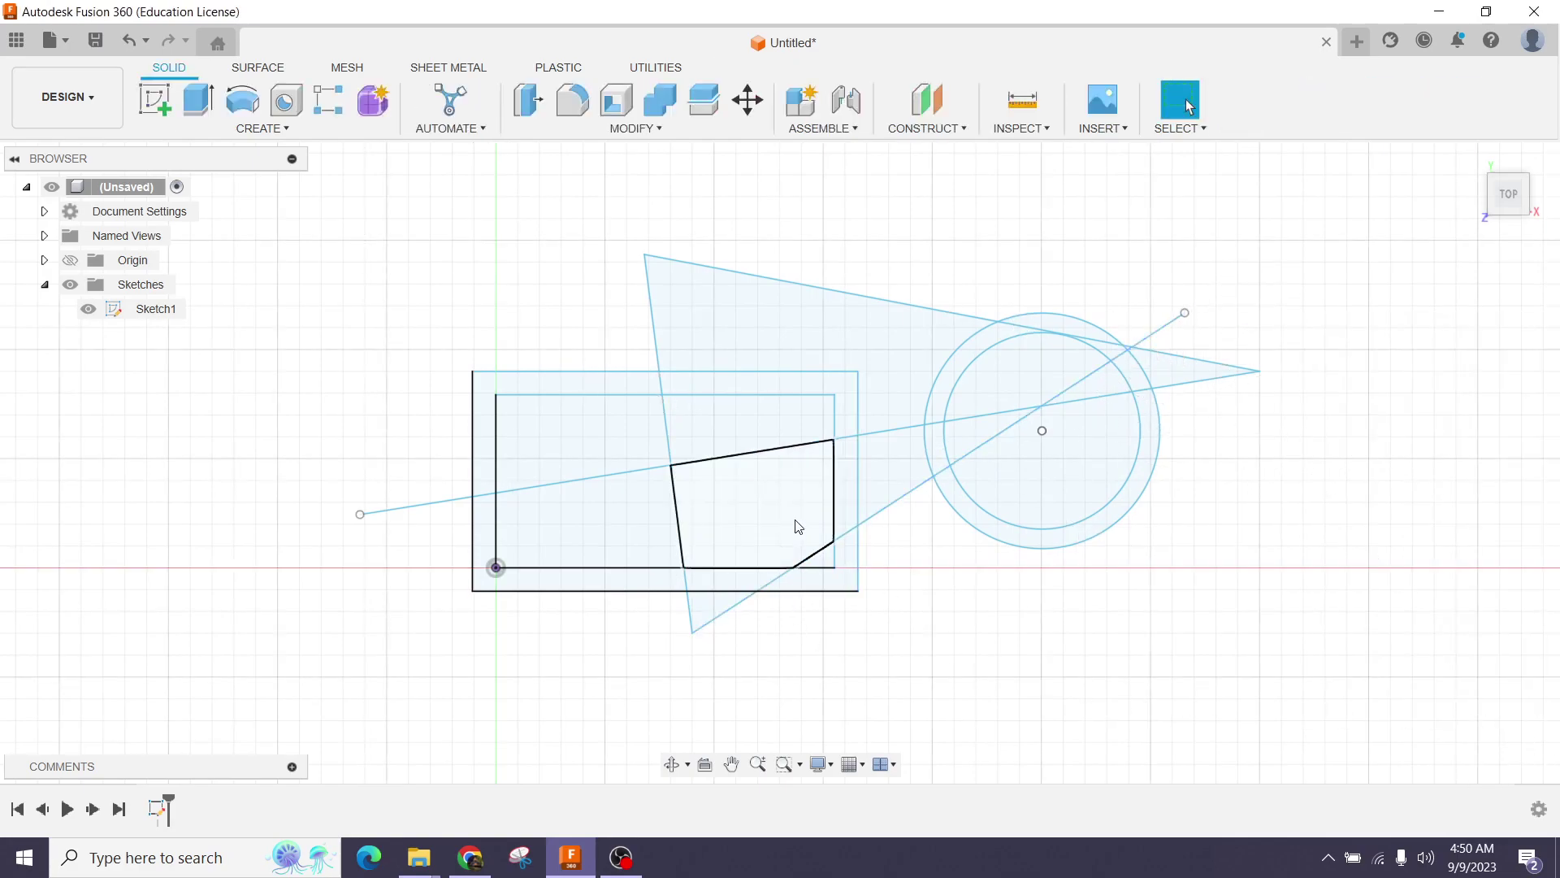
middle_click_drag(1225, 594, 1251, 579)
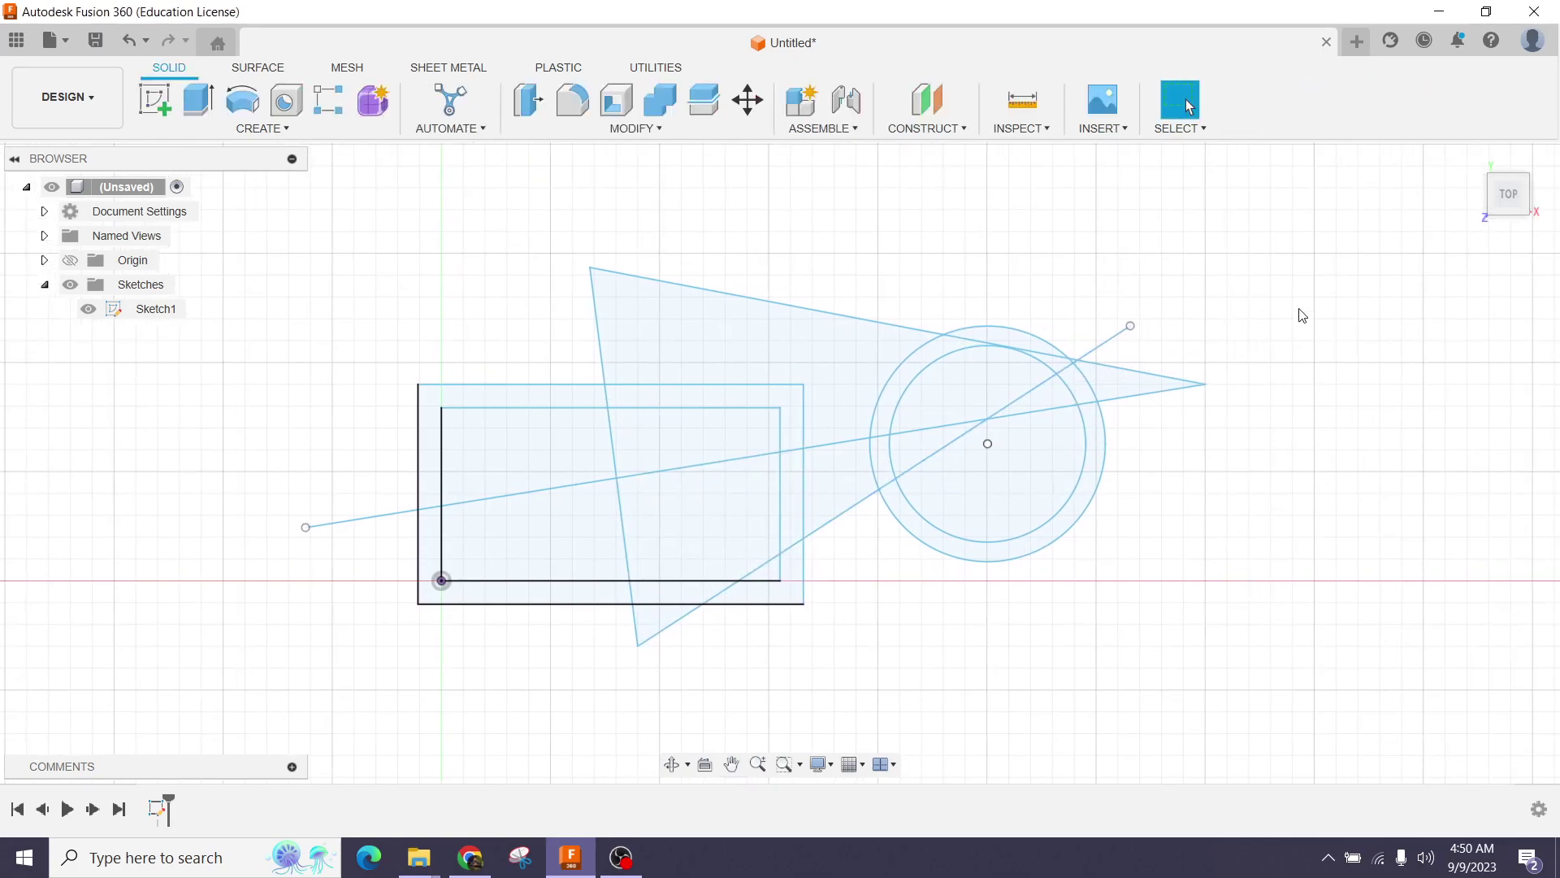
left_click(850, 321)
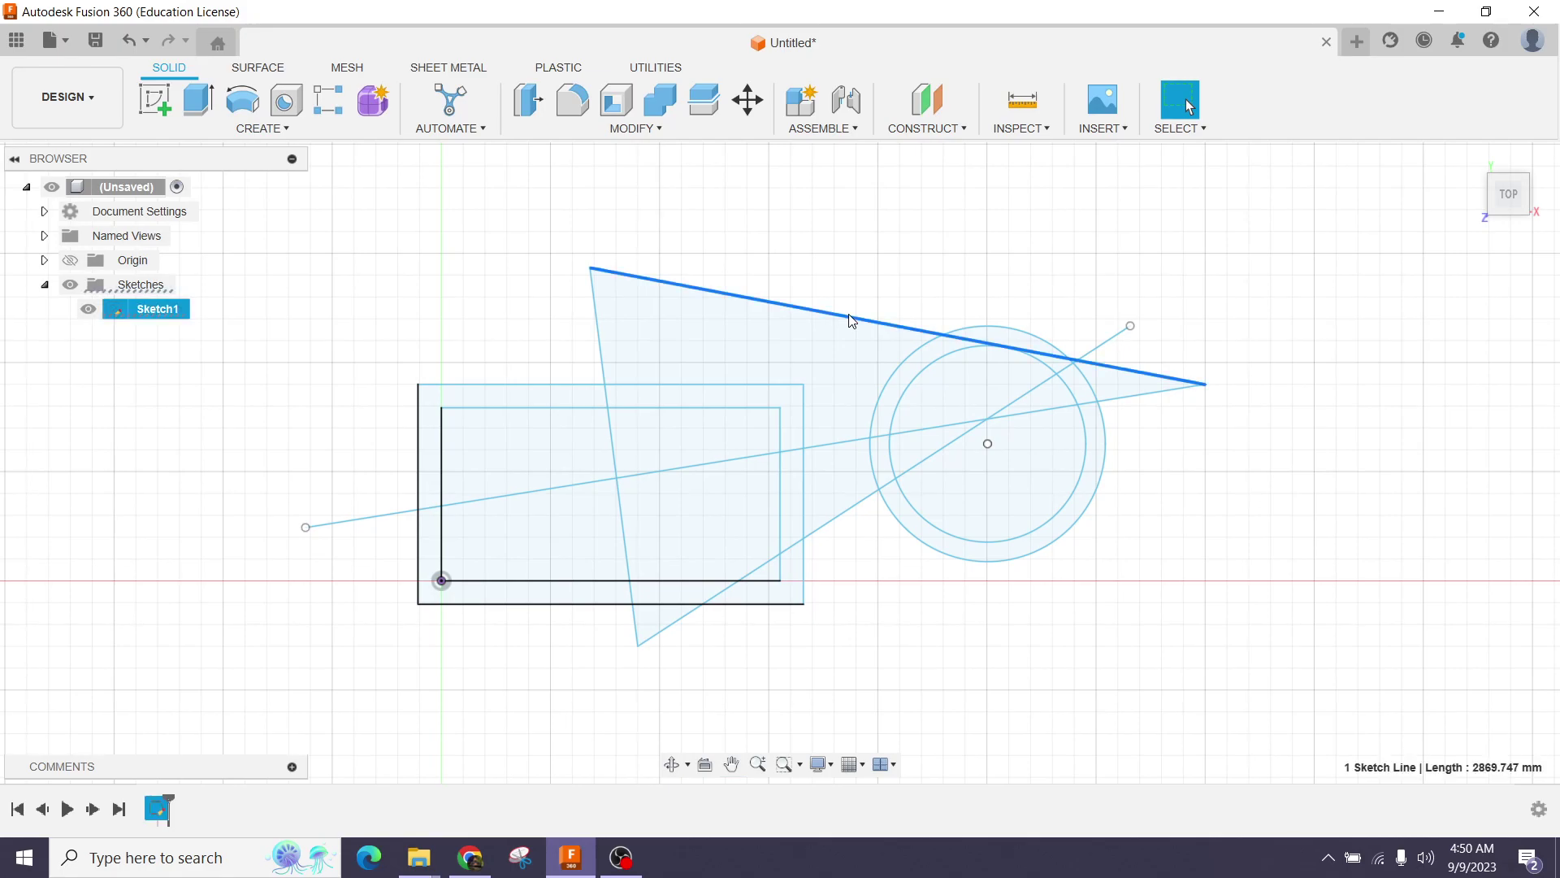
key("Delete")
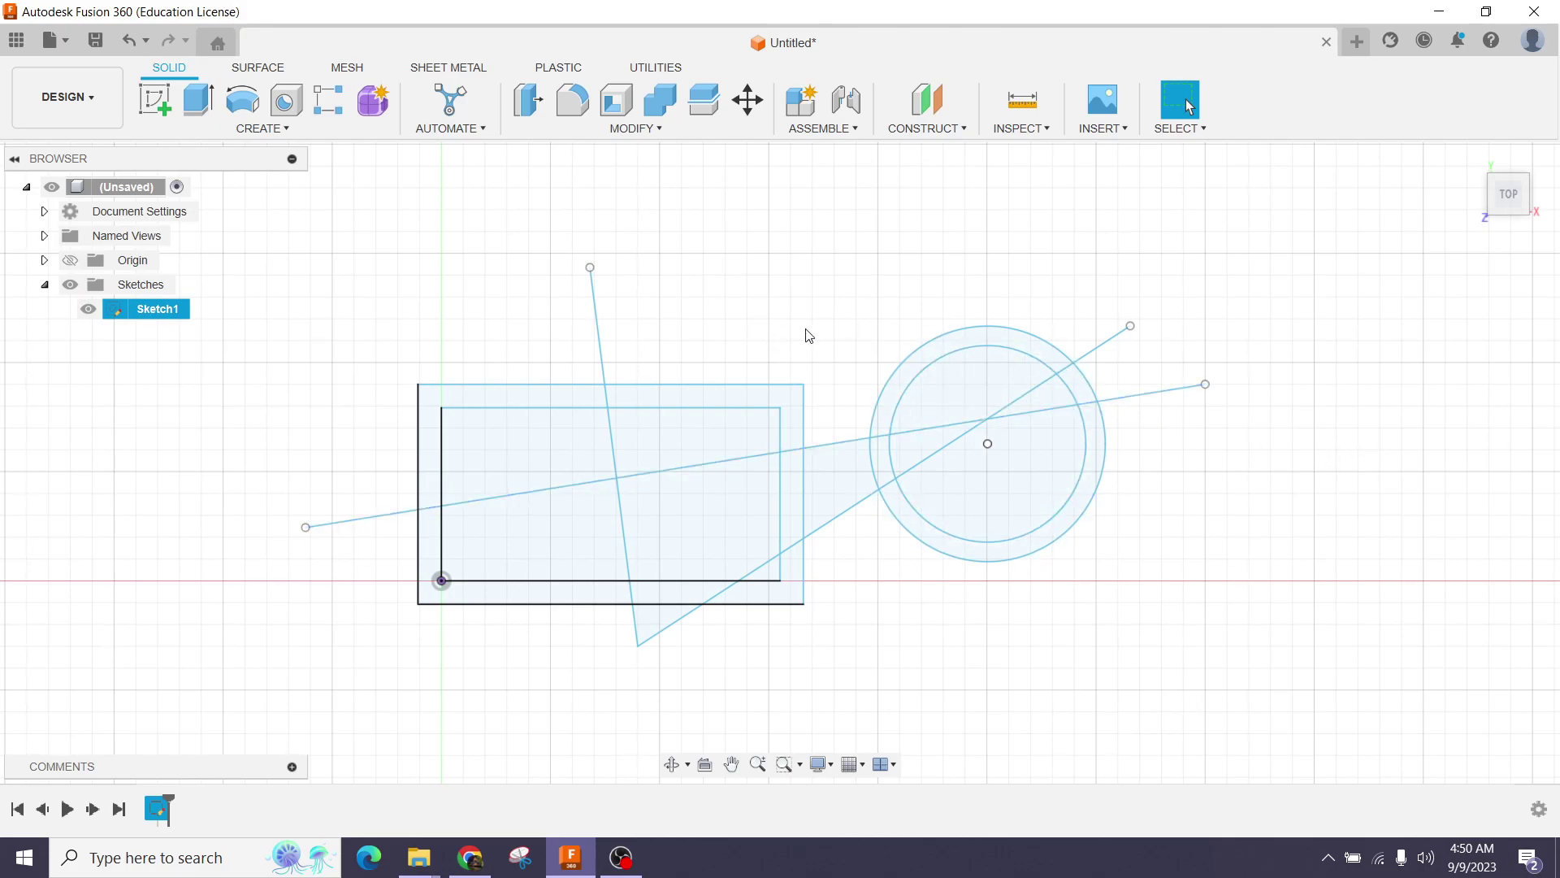
key("ctrl+z")
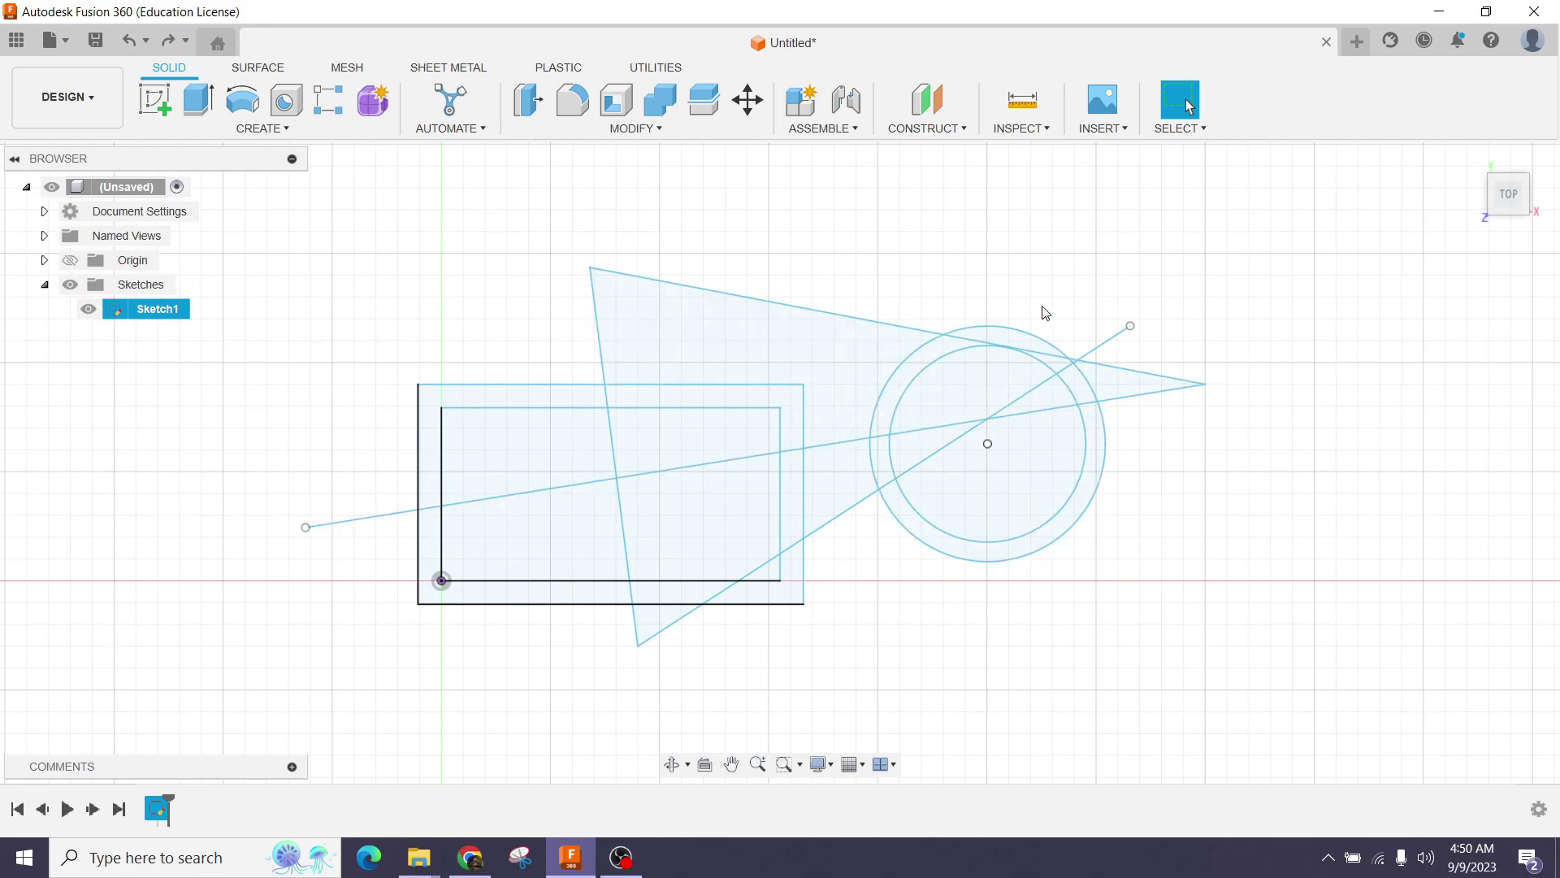
scroll(927, 313, "up", 2)
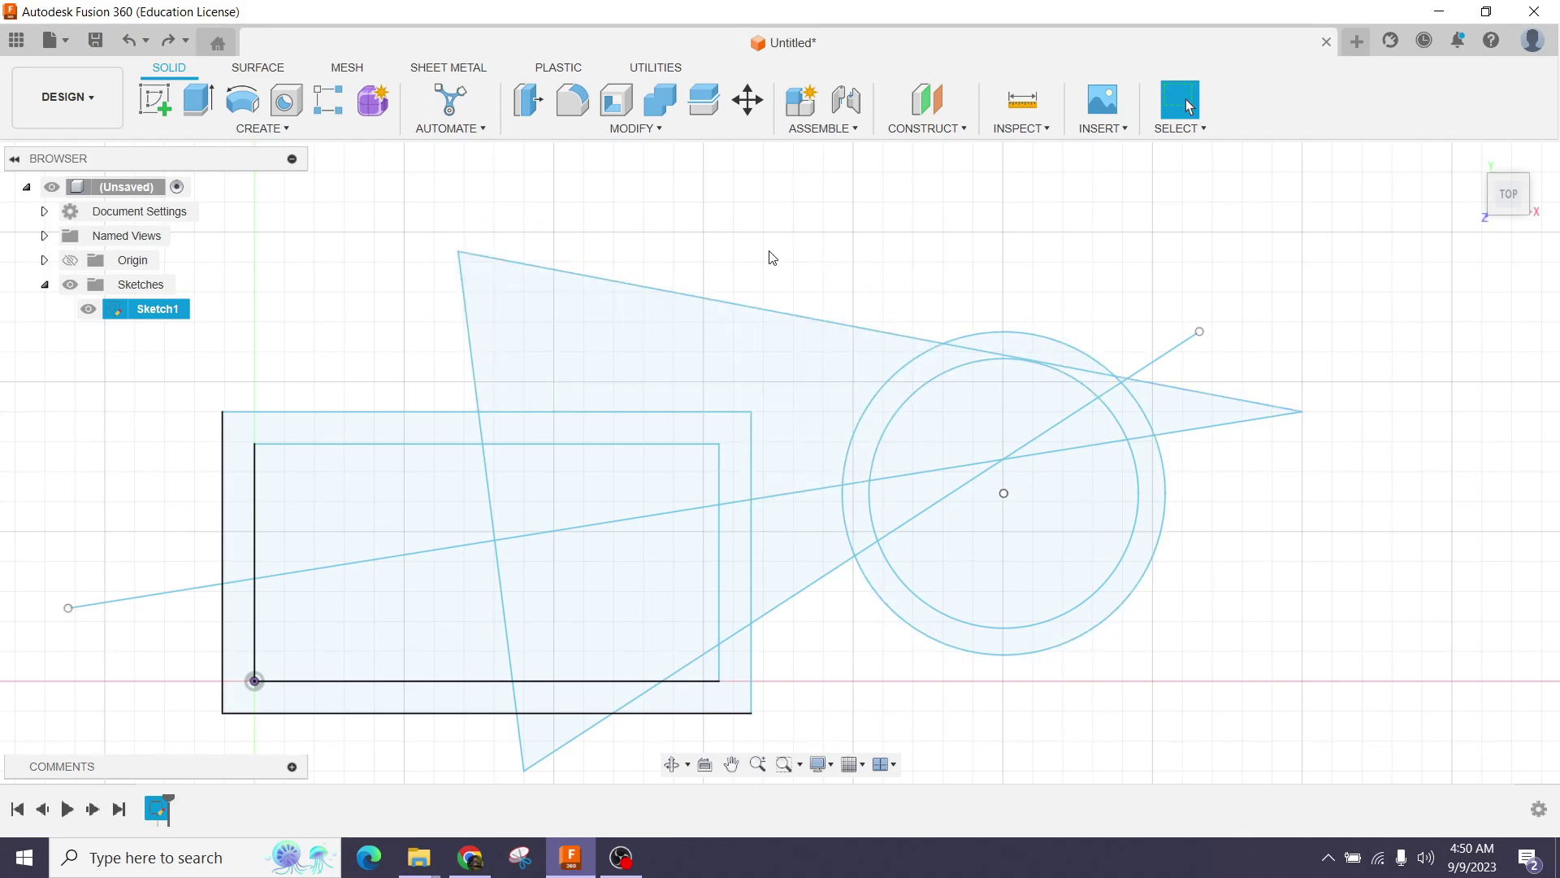
Reopen Sketch1 and trim the triangle's top edge left of the circle.
double_click(773, 312)
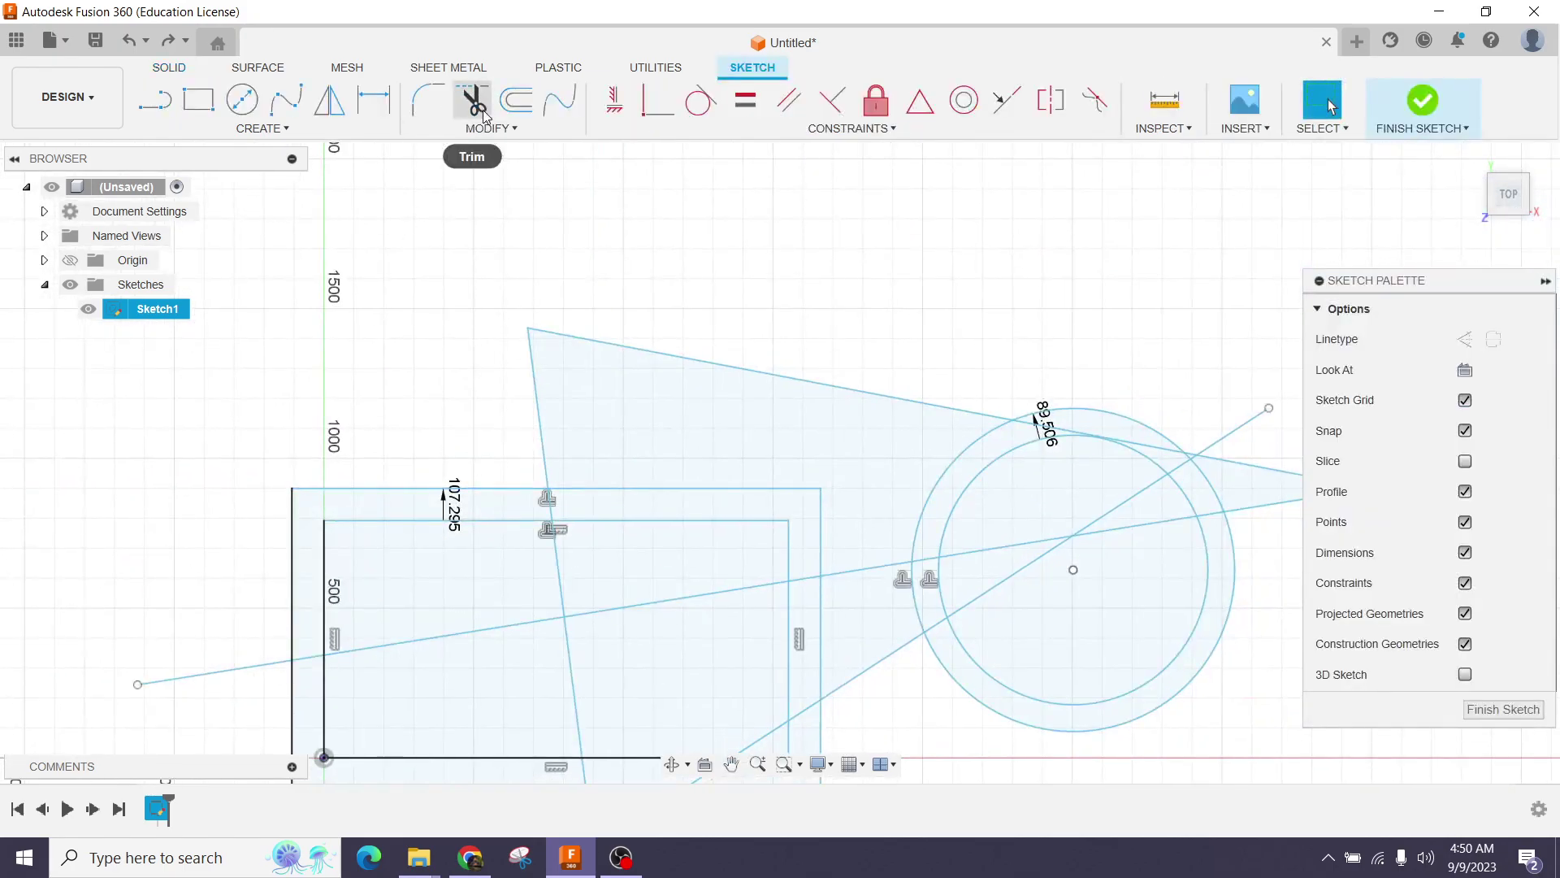
left_click(487, 128)
left_click(451, 227)
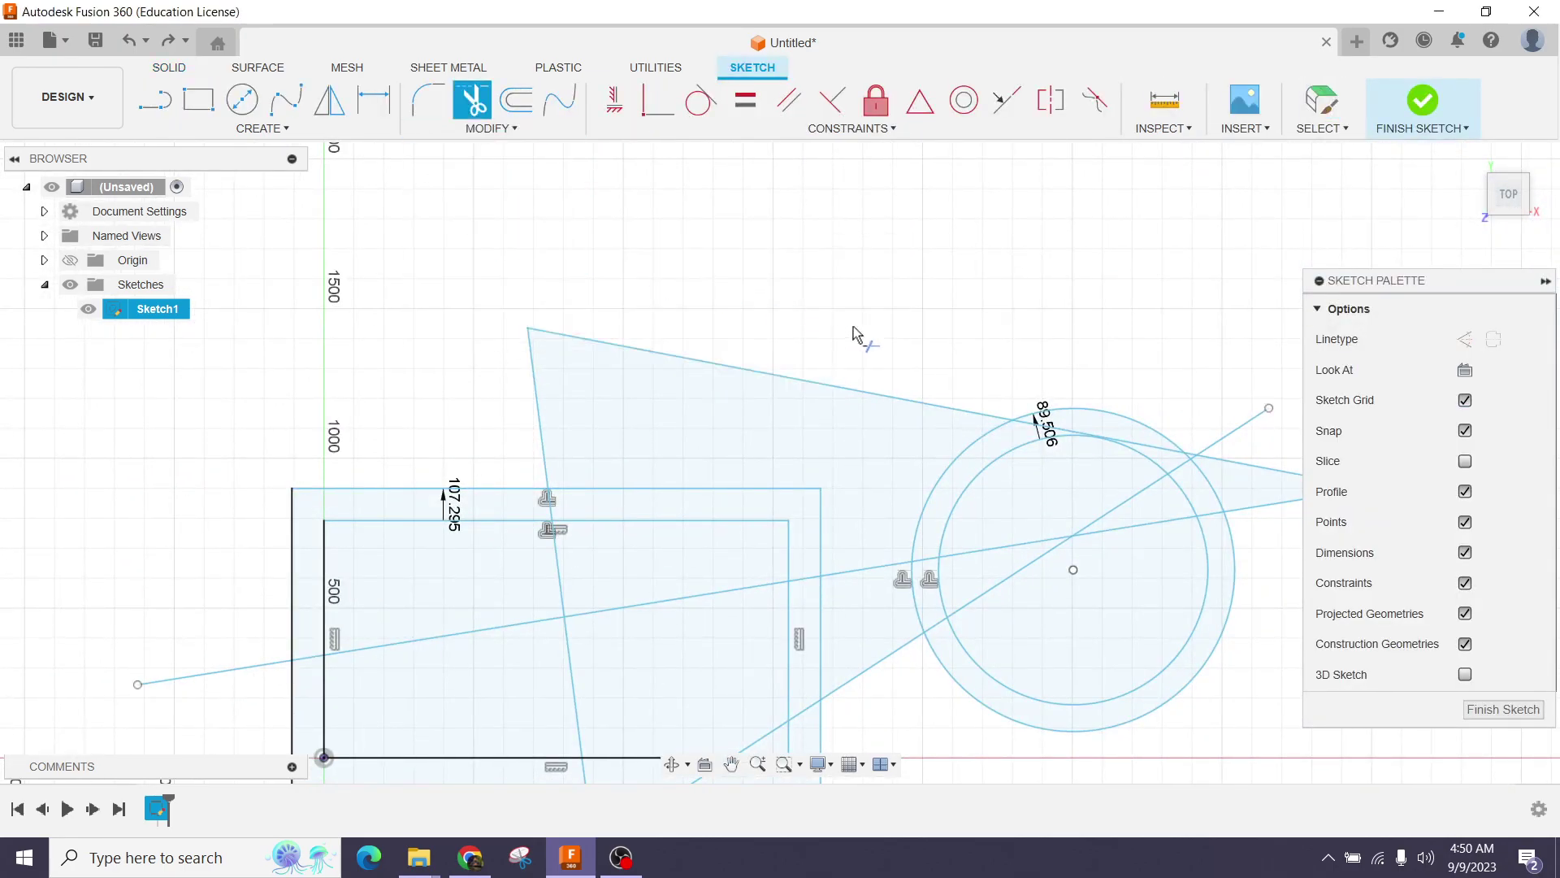
scroll(856, 336, "up", 1)
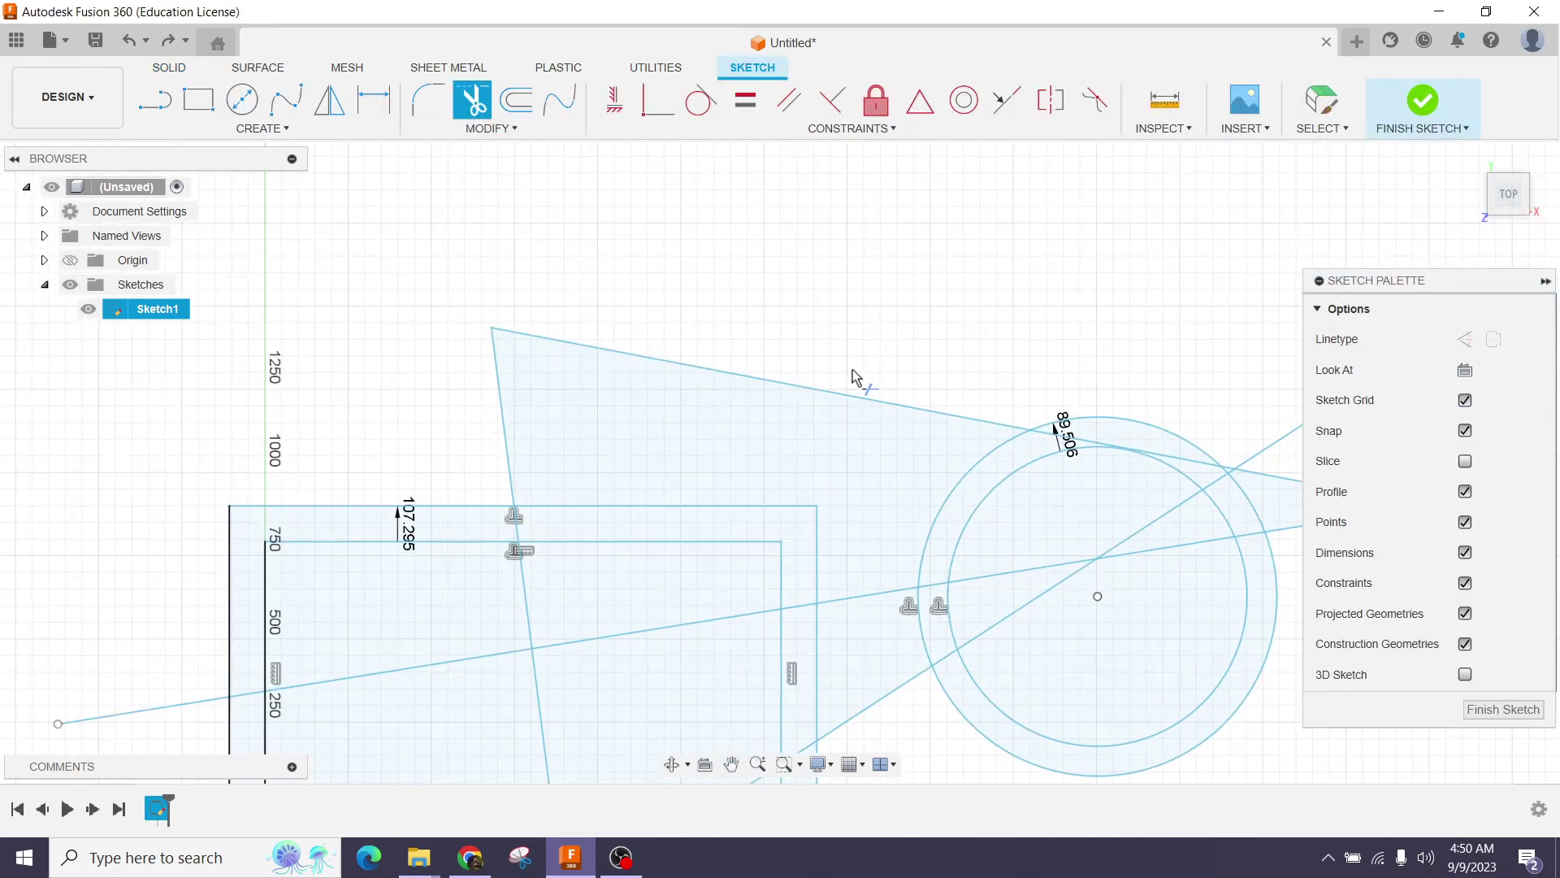
left_click(884, 404)
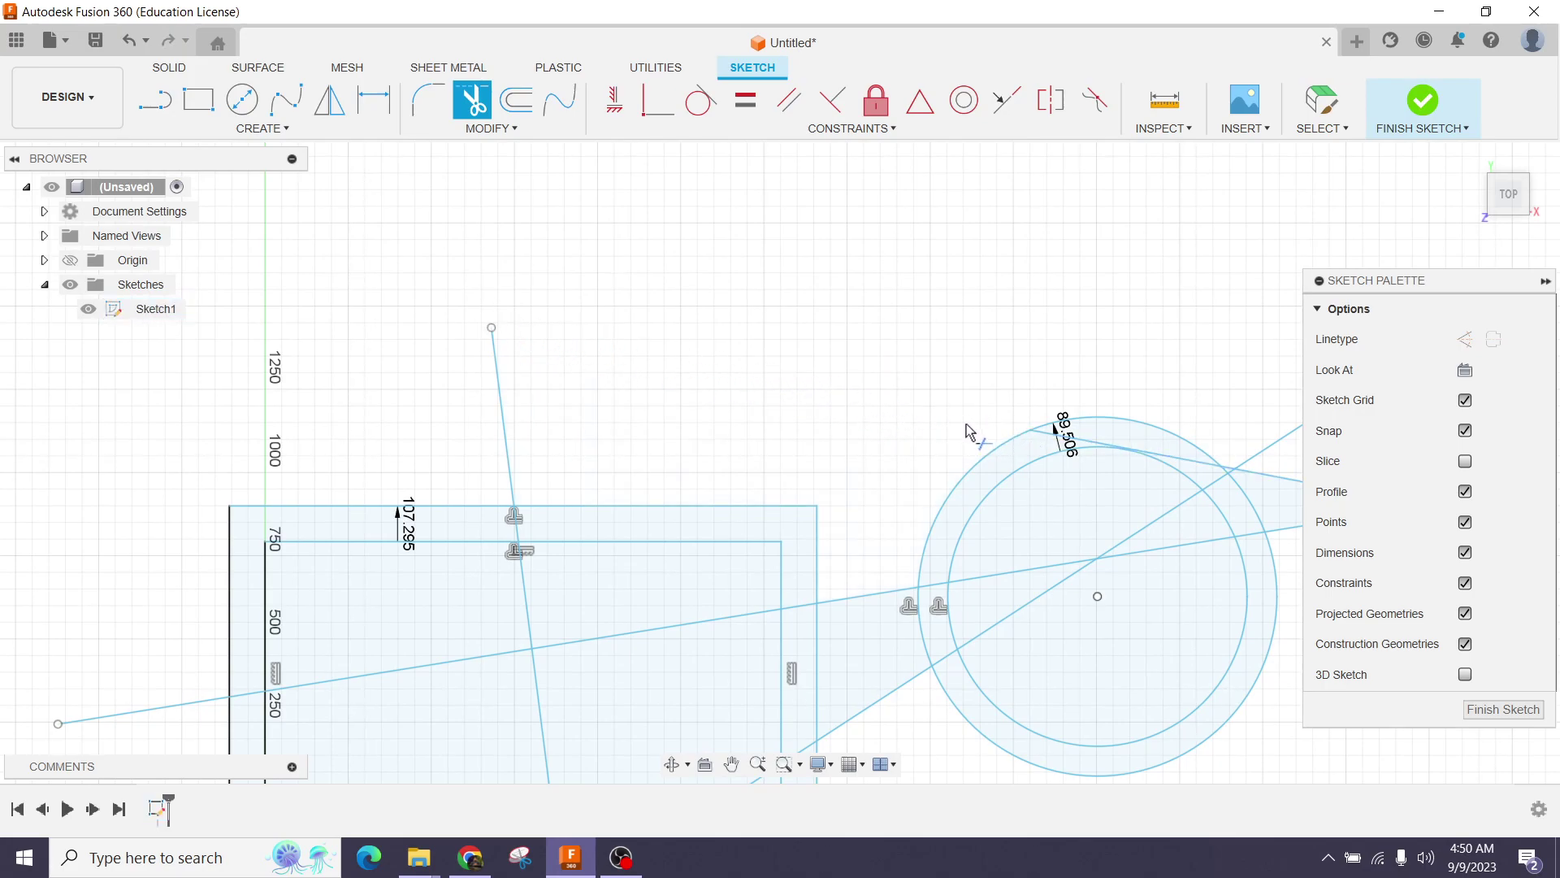
scroll(731, 349, "down", 1)
scroll(812, 358, "down", 1)
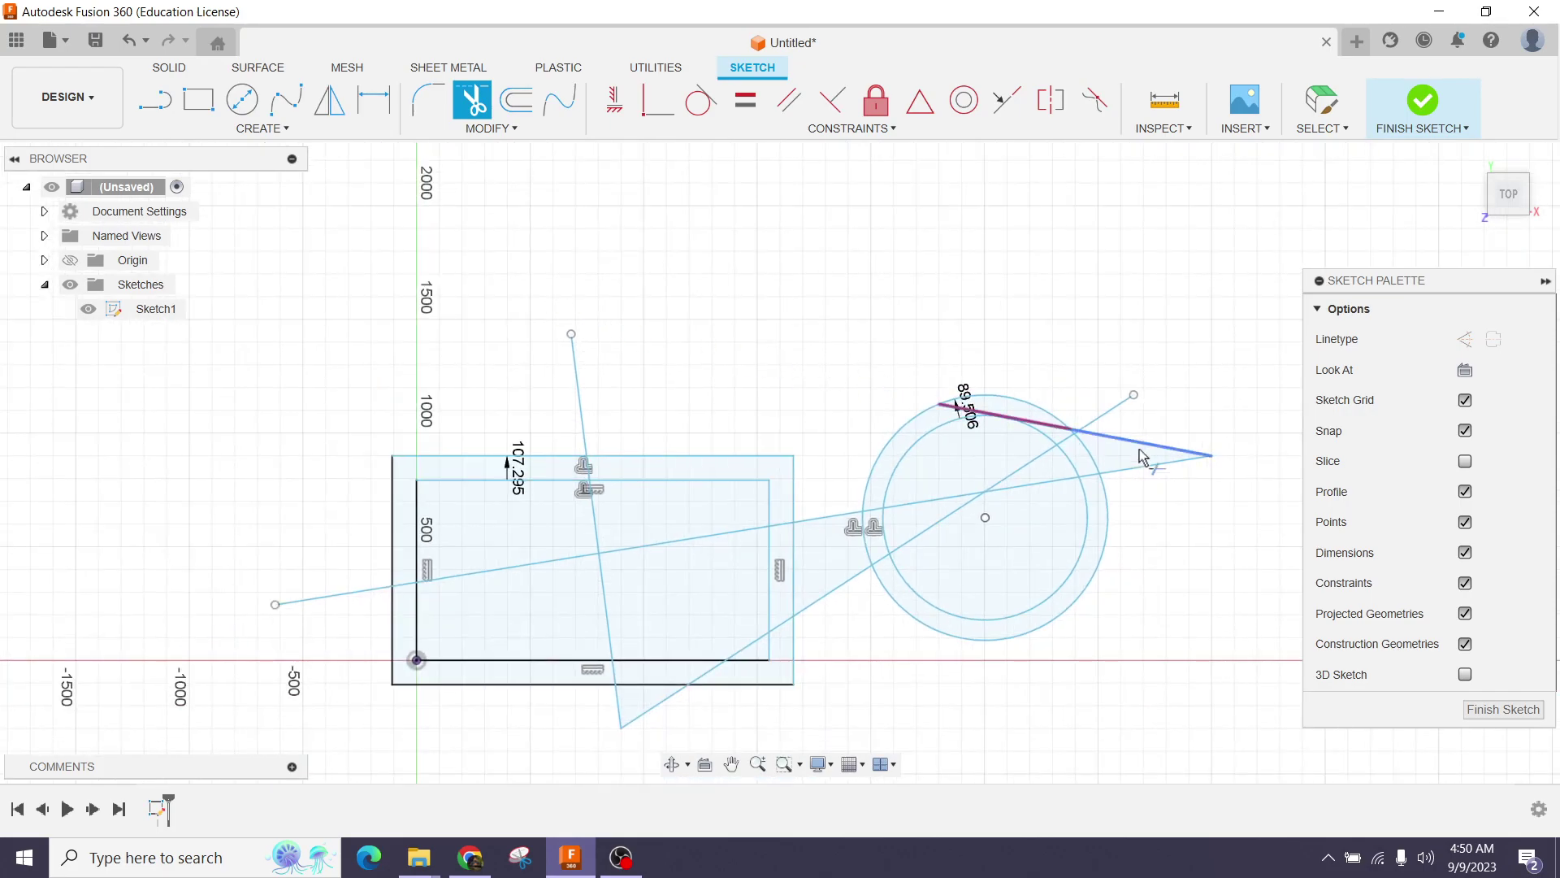
scroll(830, 341, "up", 1)
scroll(808, 340, "up", 2)
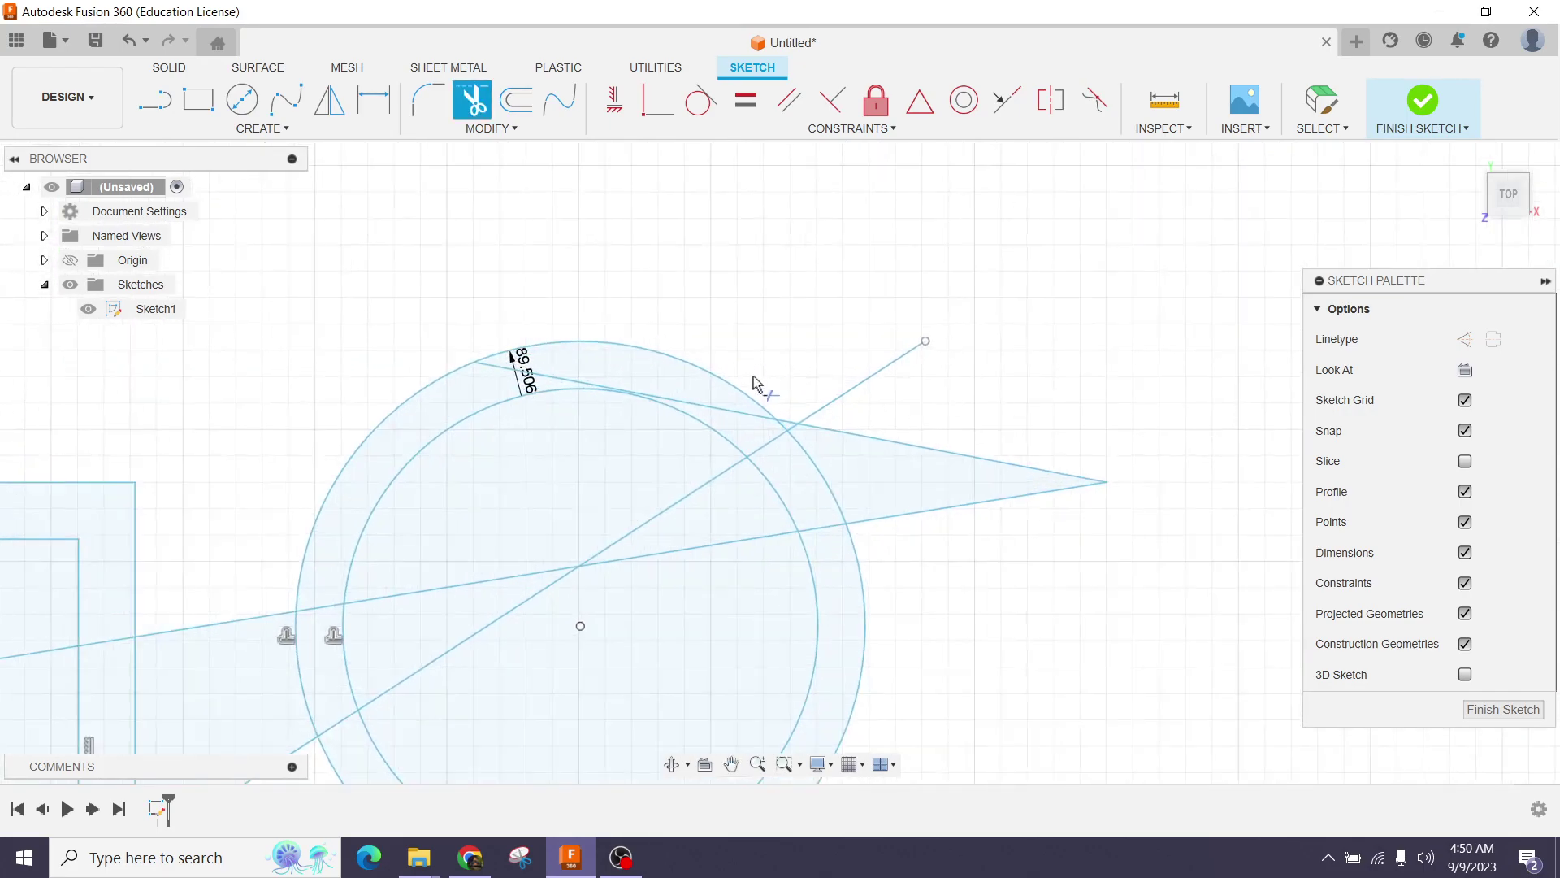
Trim the remaining line pieces inside the circle and end the trim.
left_click(732, 418)
left_click(714, 551)
middle_click_drag(516, 421, 723, 319)
left_click(640, 484)
middle_click_drag(641, 484, 844, 350)
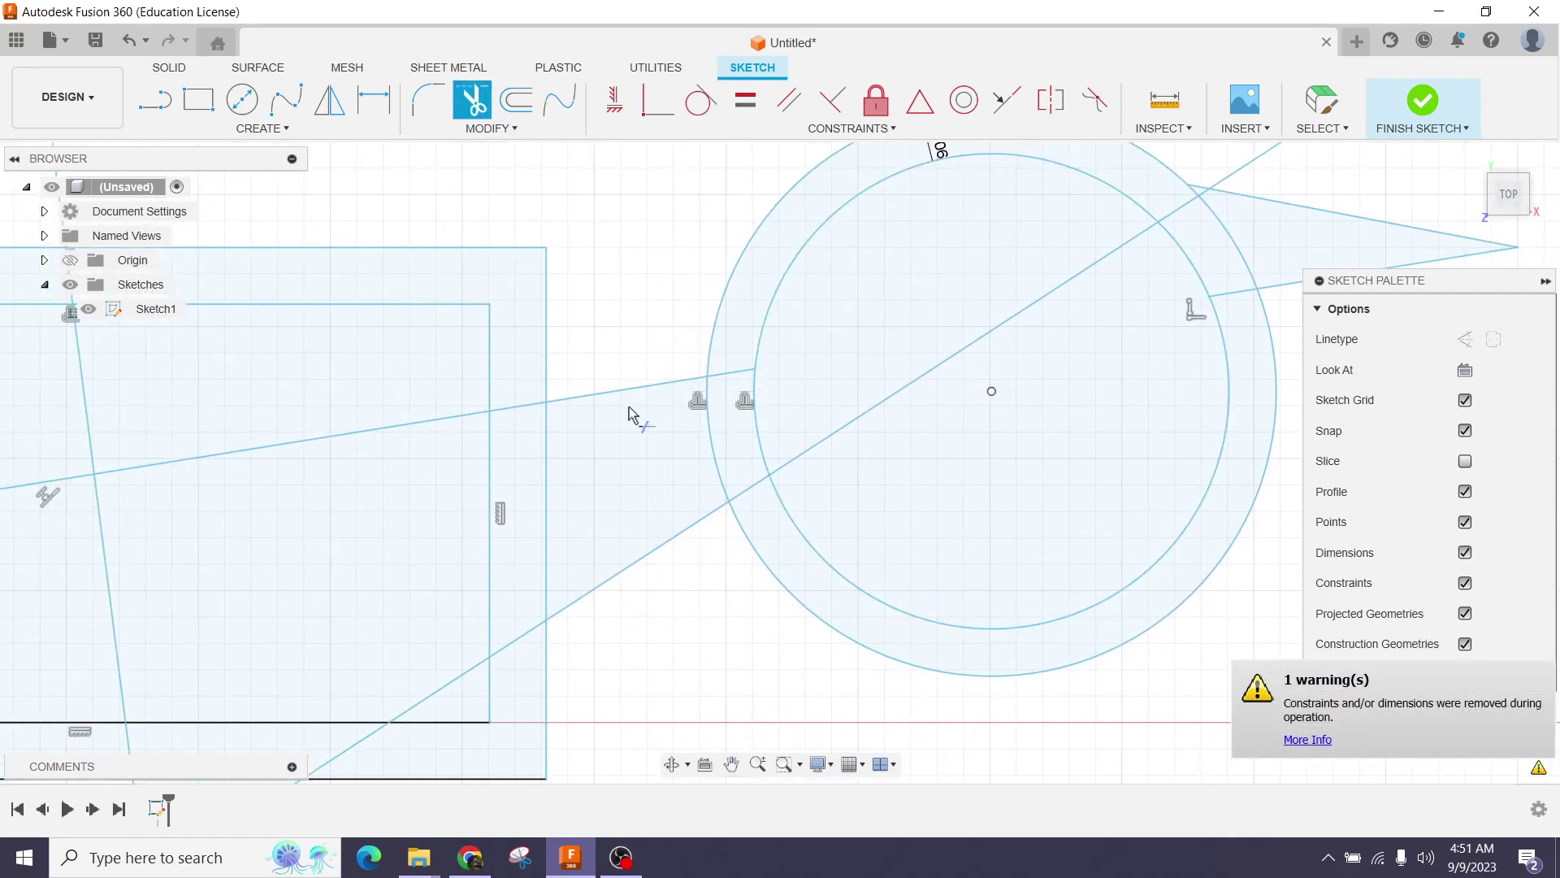
left_click(629, 393)
scroll(620, 348, "down", 3)
middle_click_drag(653, 290, 726, 363)
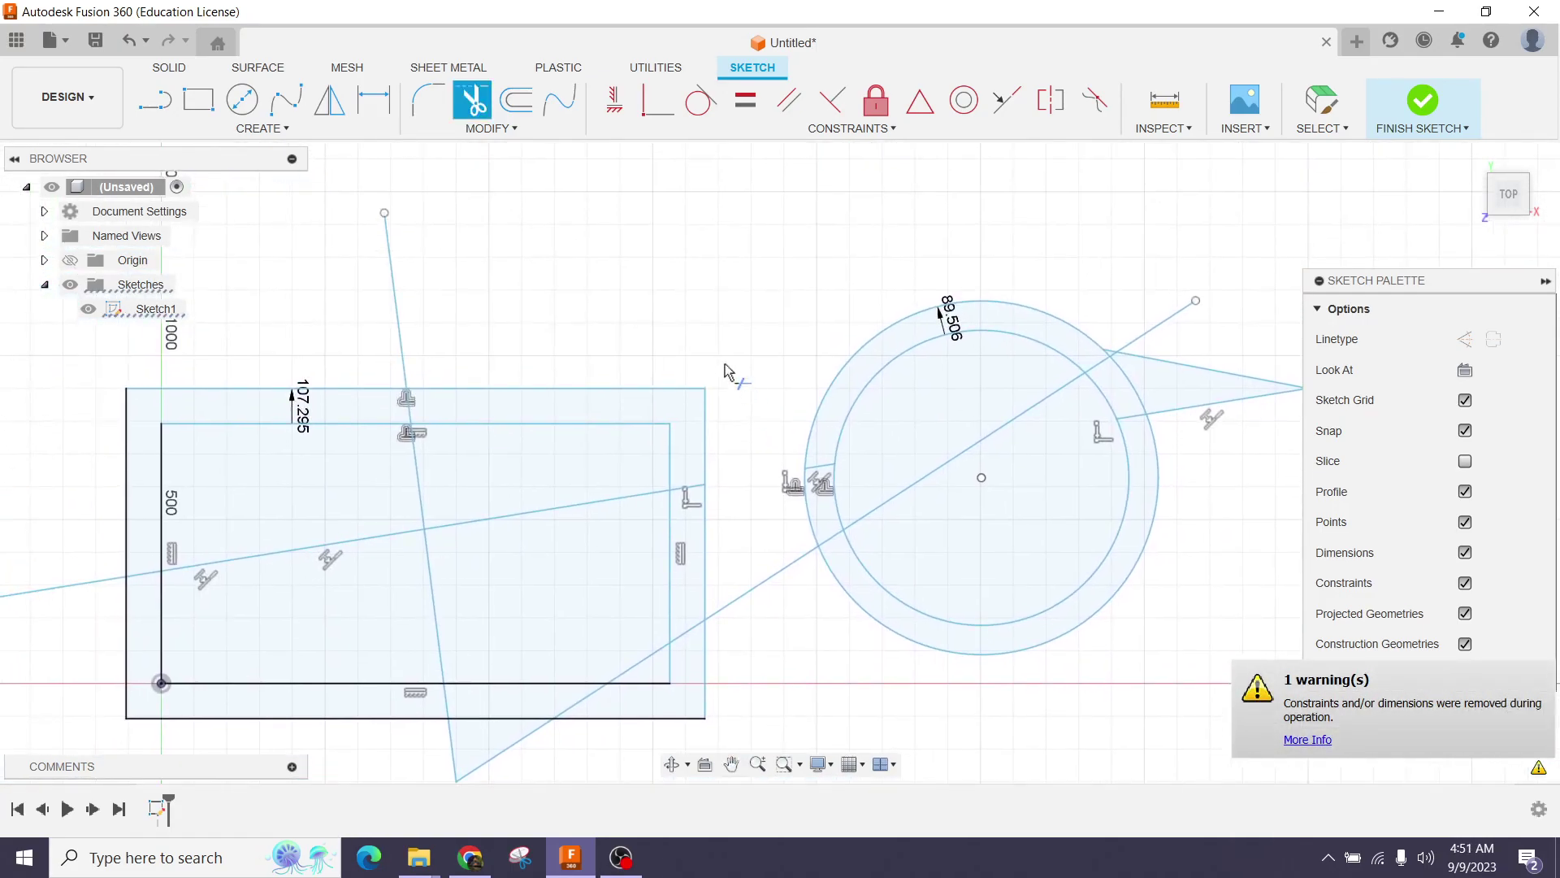
right_click(680, 236)
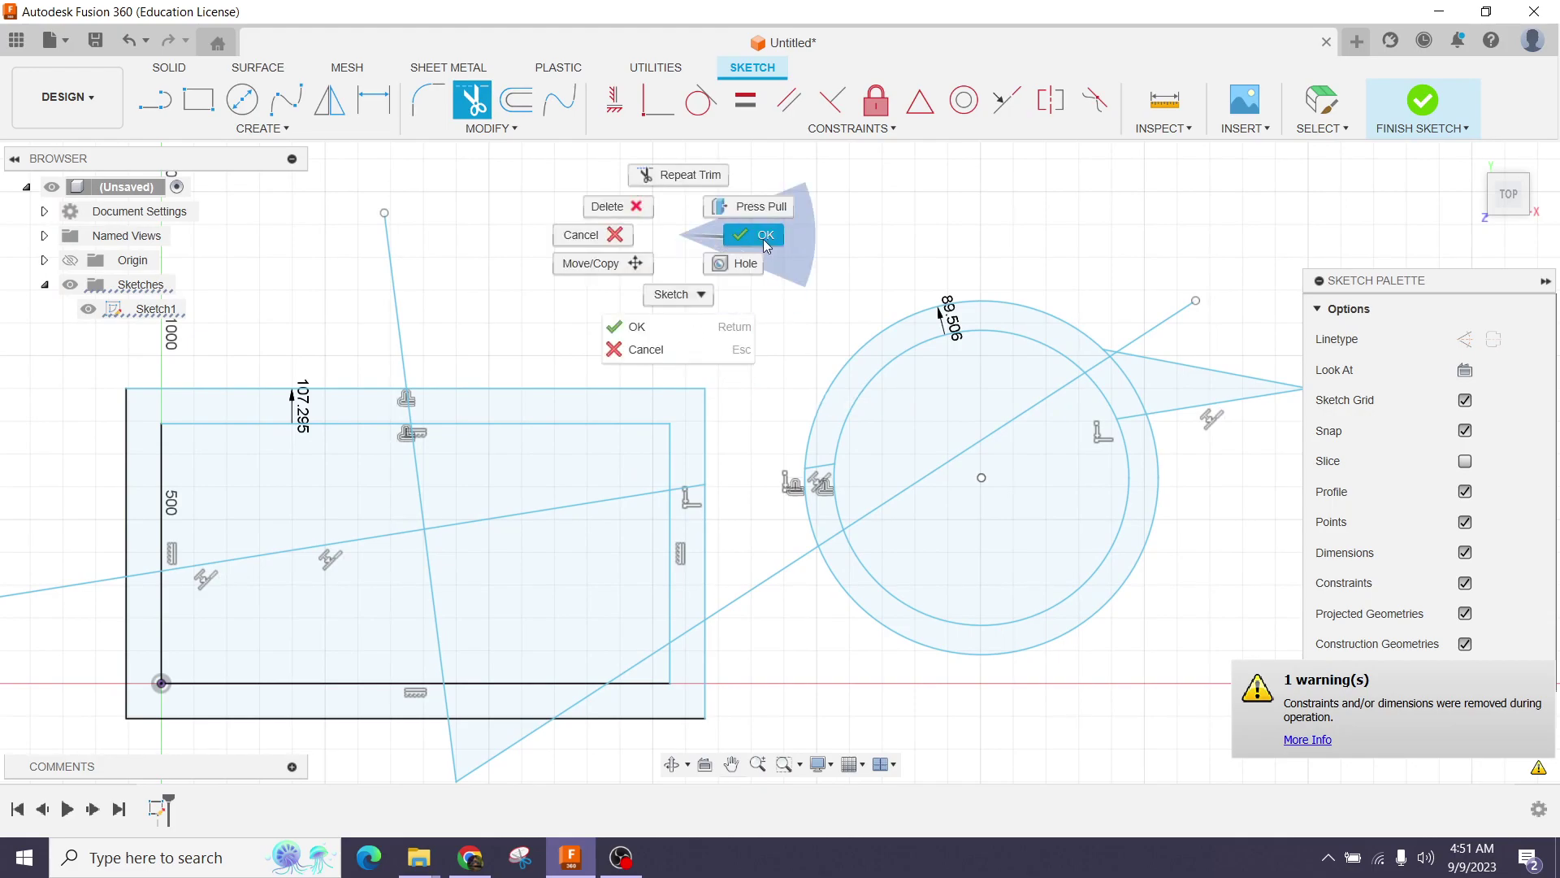
left_click(763, 240)
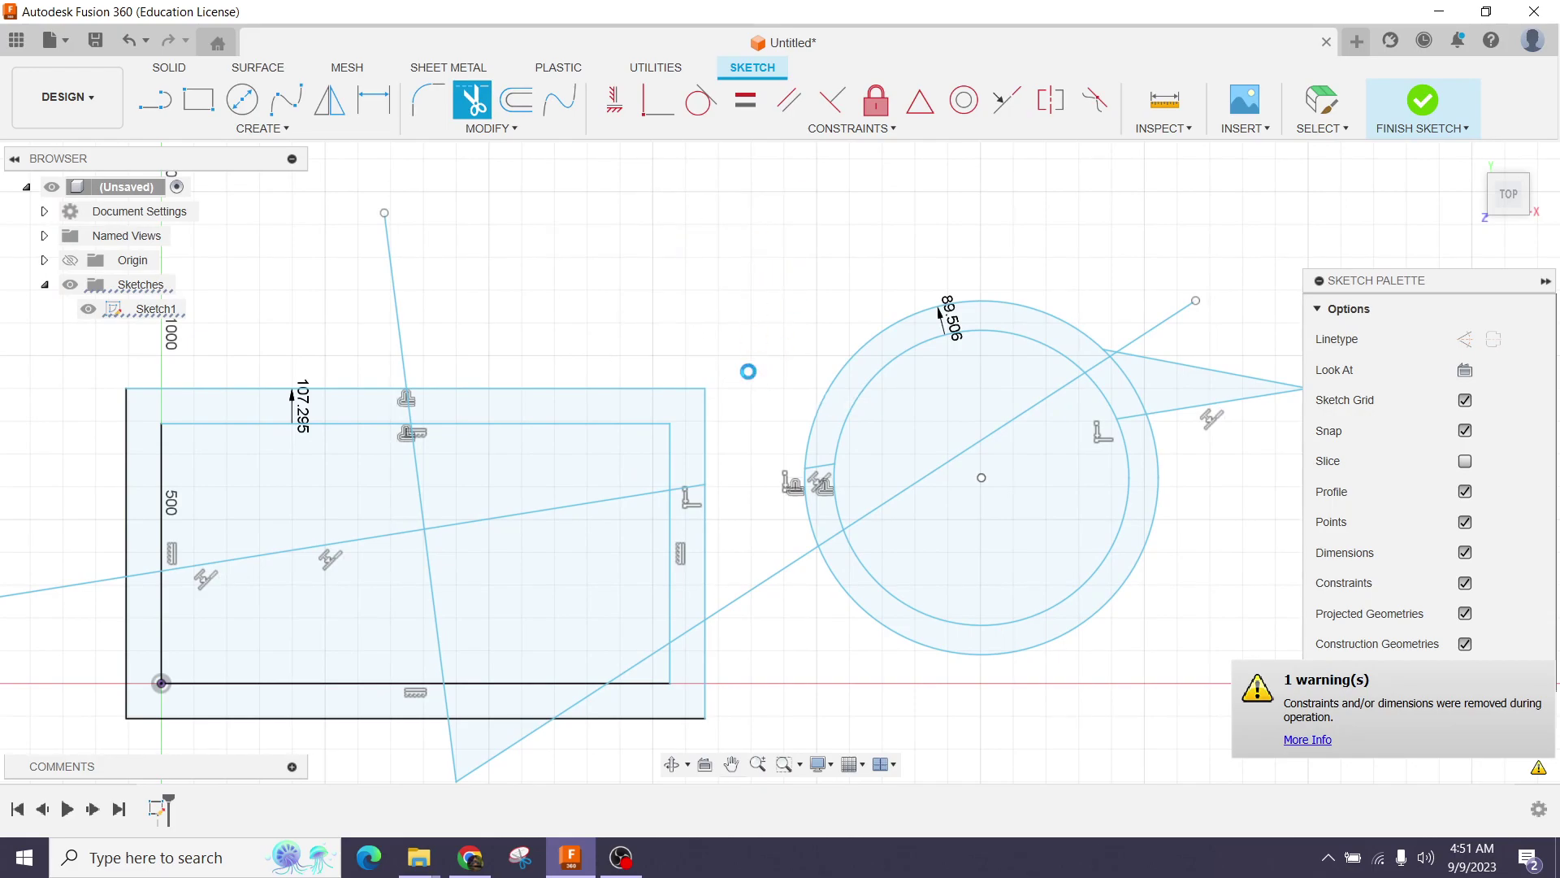
scroll(762, 414, "down", 1)
scroll(782, 480, "down", 1)
Delete the long diagonal line and trim both crossing lines back past their intersection.
left_click(753, 484)
key("Delete")
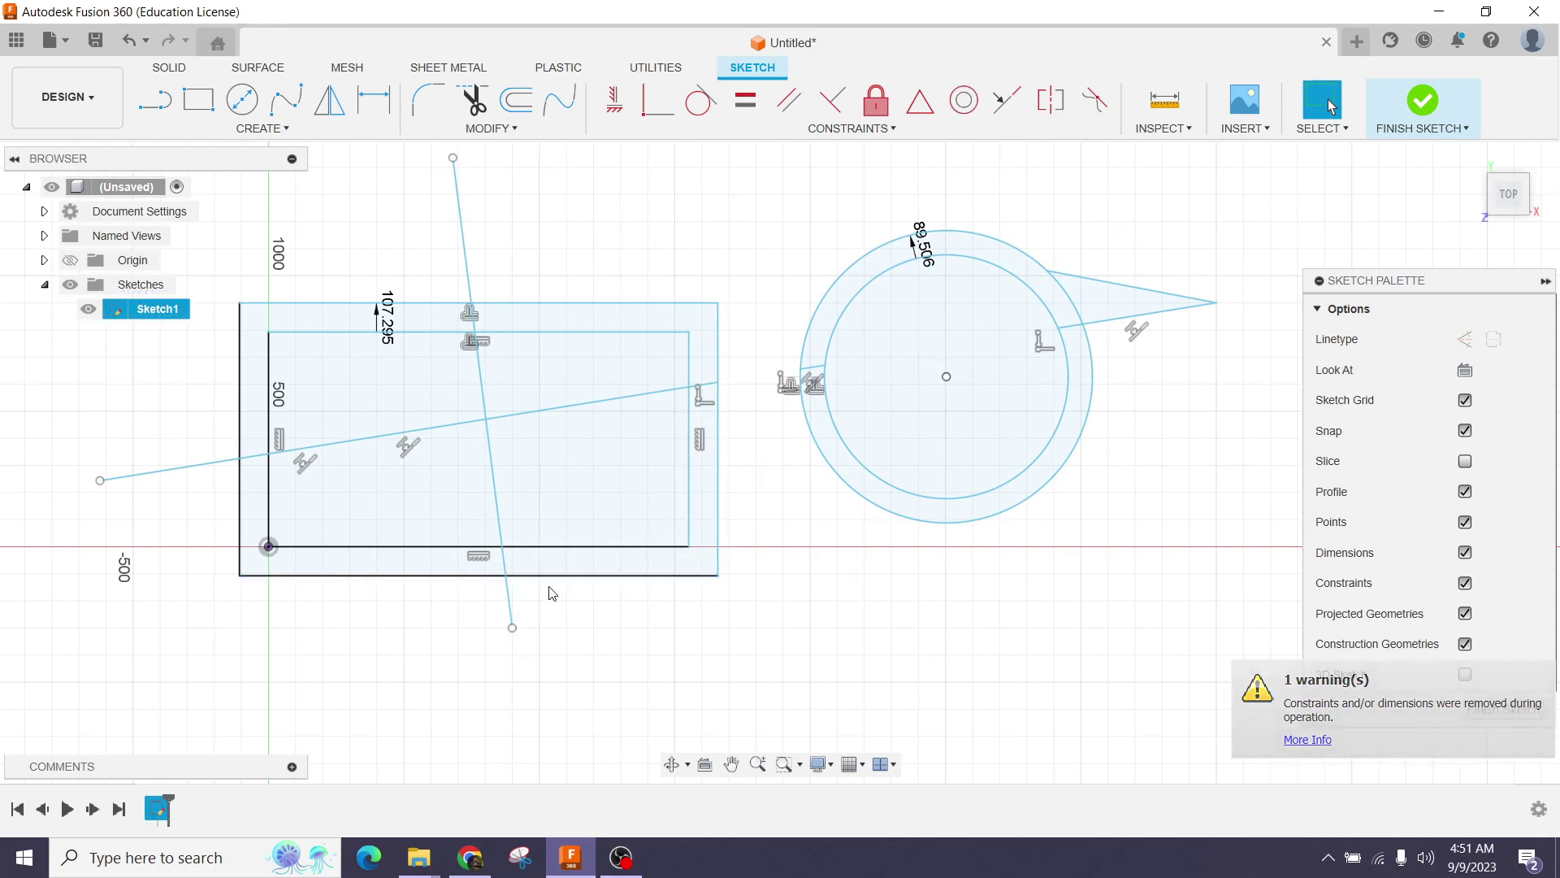
scroll(830, 488, "down", 2)
scroll(829, 488, "down", 2)
scroll(756, 451, "down", 2)
scroll(700, 421, "up", 1)
scroll(620, 442, "up", 2)
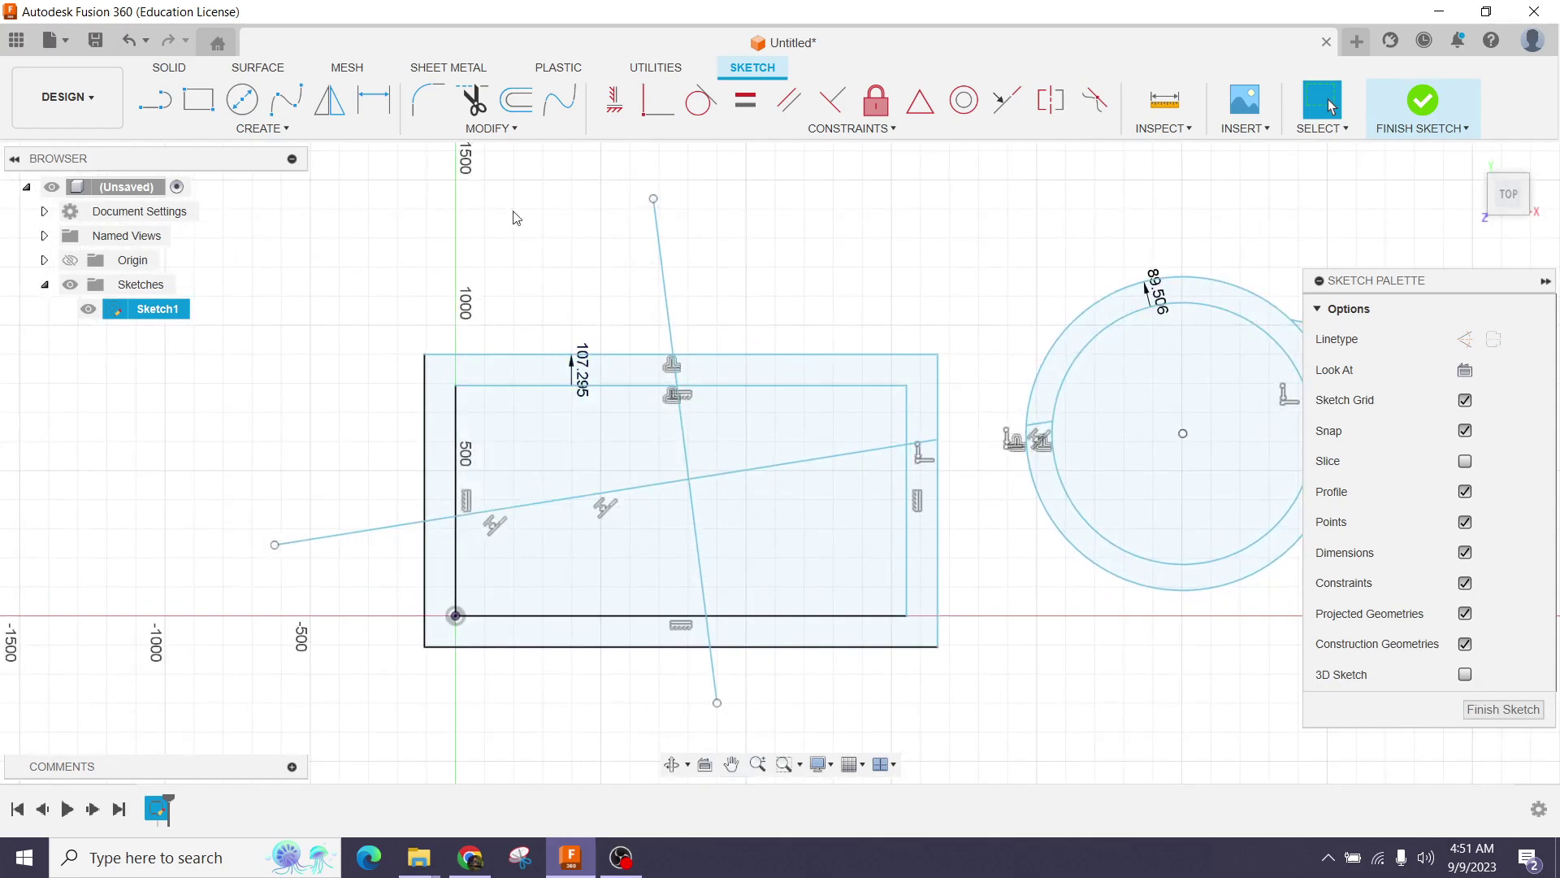
left_click(479, 128)
left_click(489, 231)
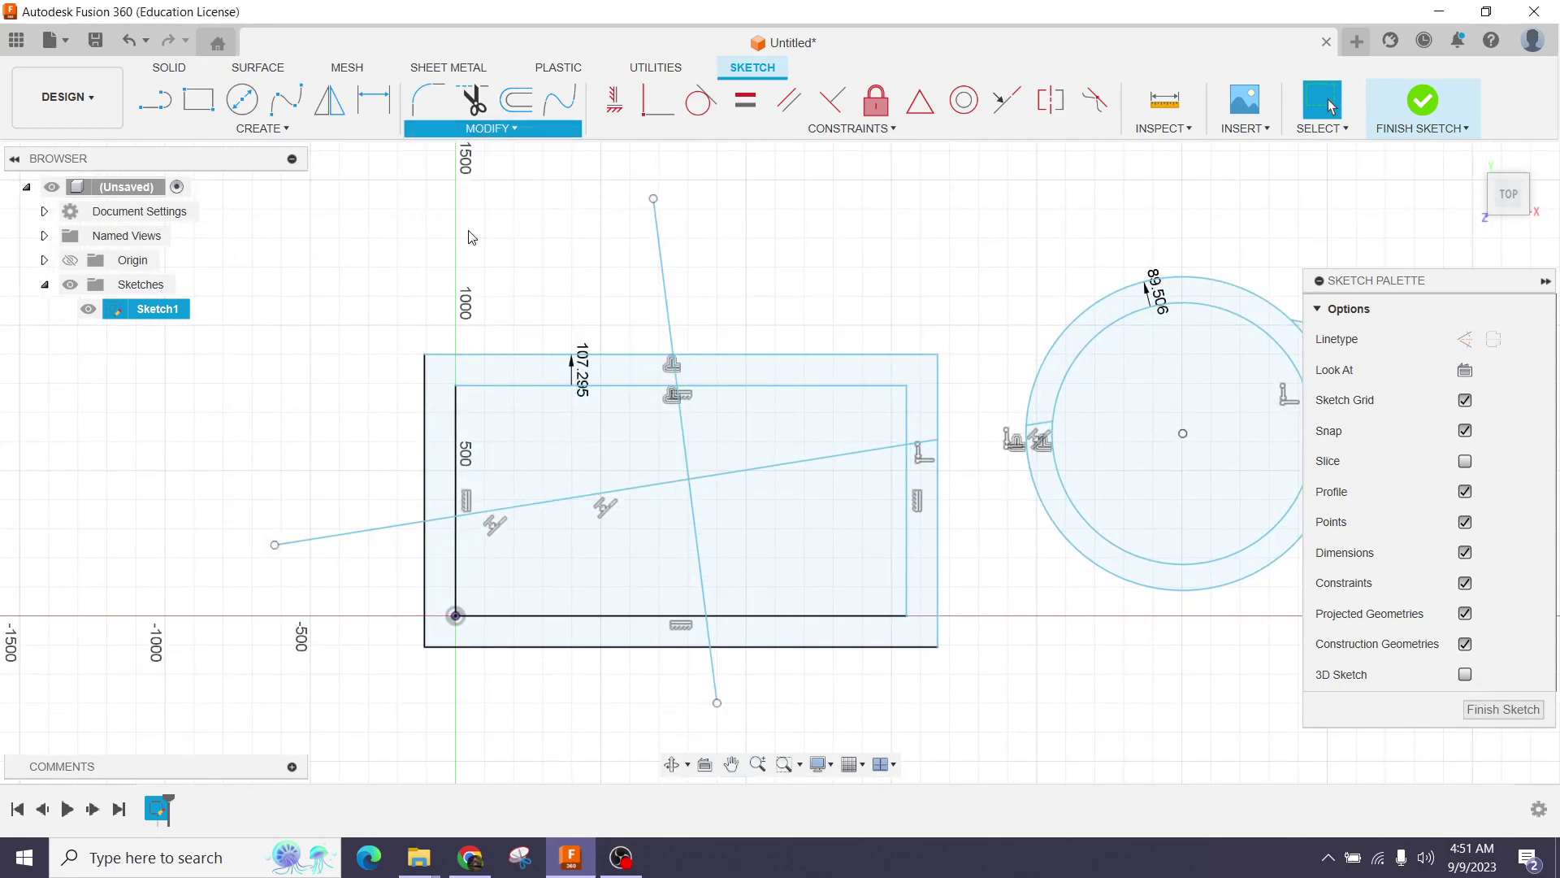
left_click(695, 527)
left_click(786, 478)
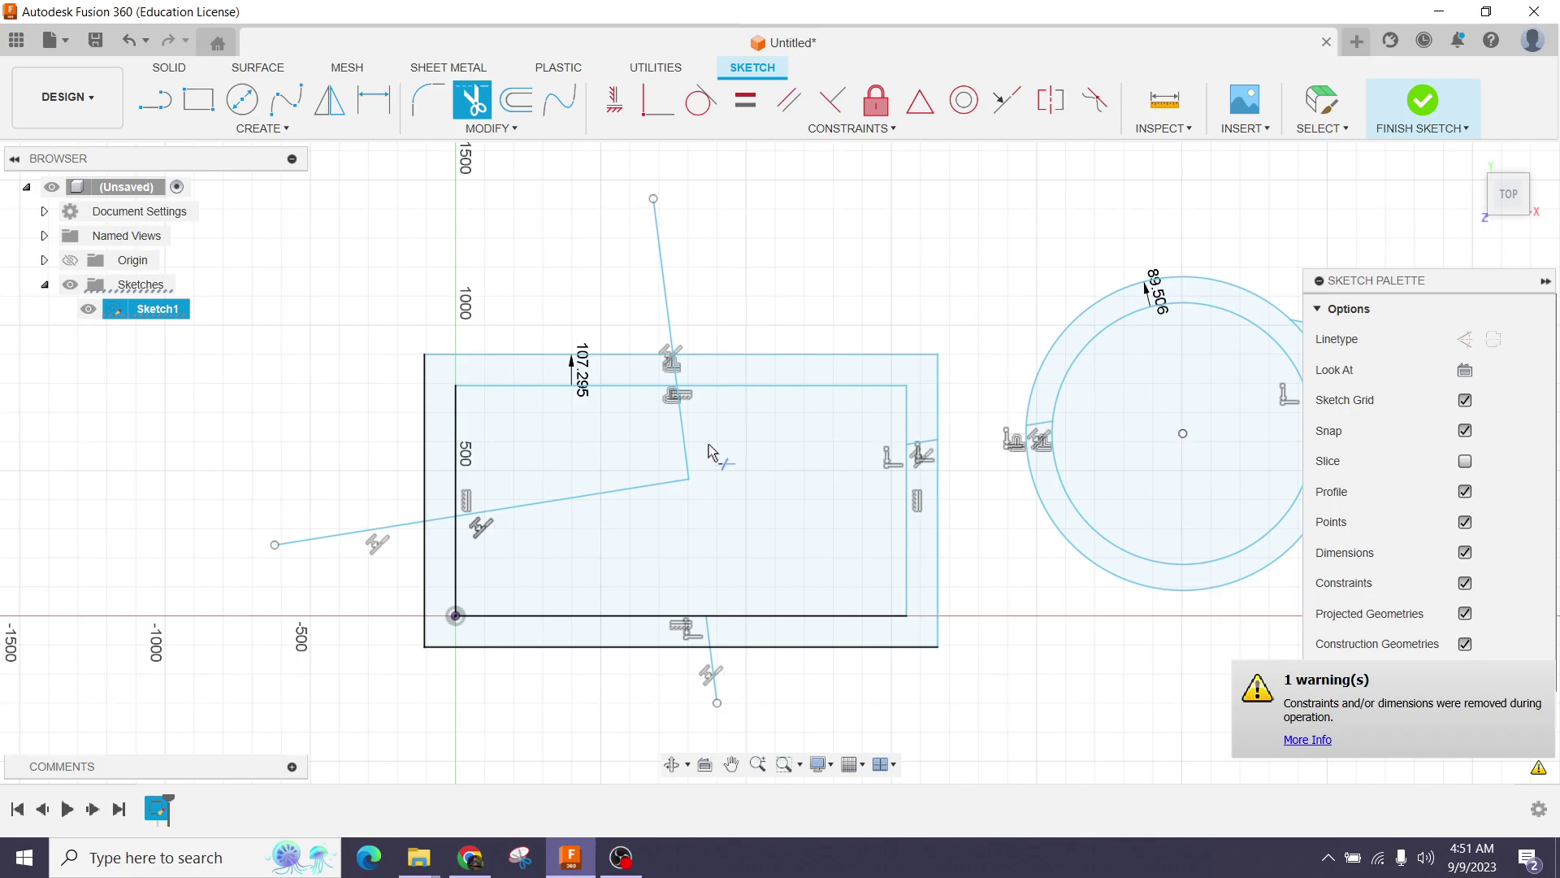
scroll(675, 366, "down", 1)
scroll(671, 262, "down", 1)
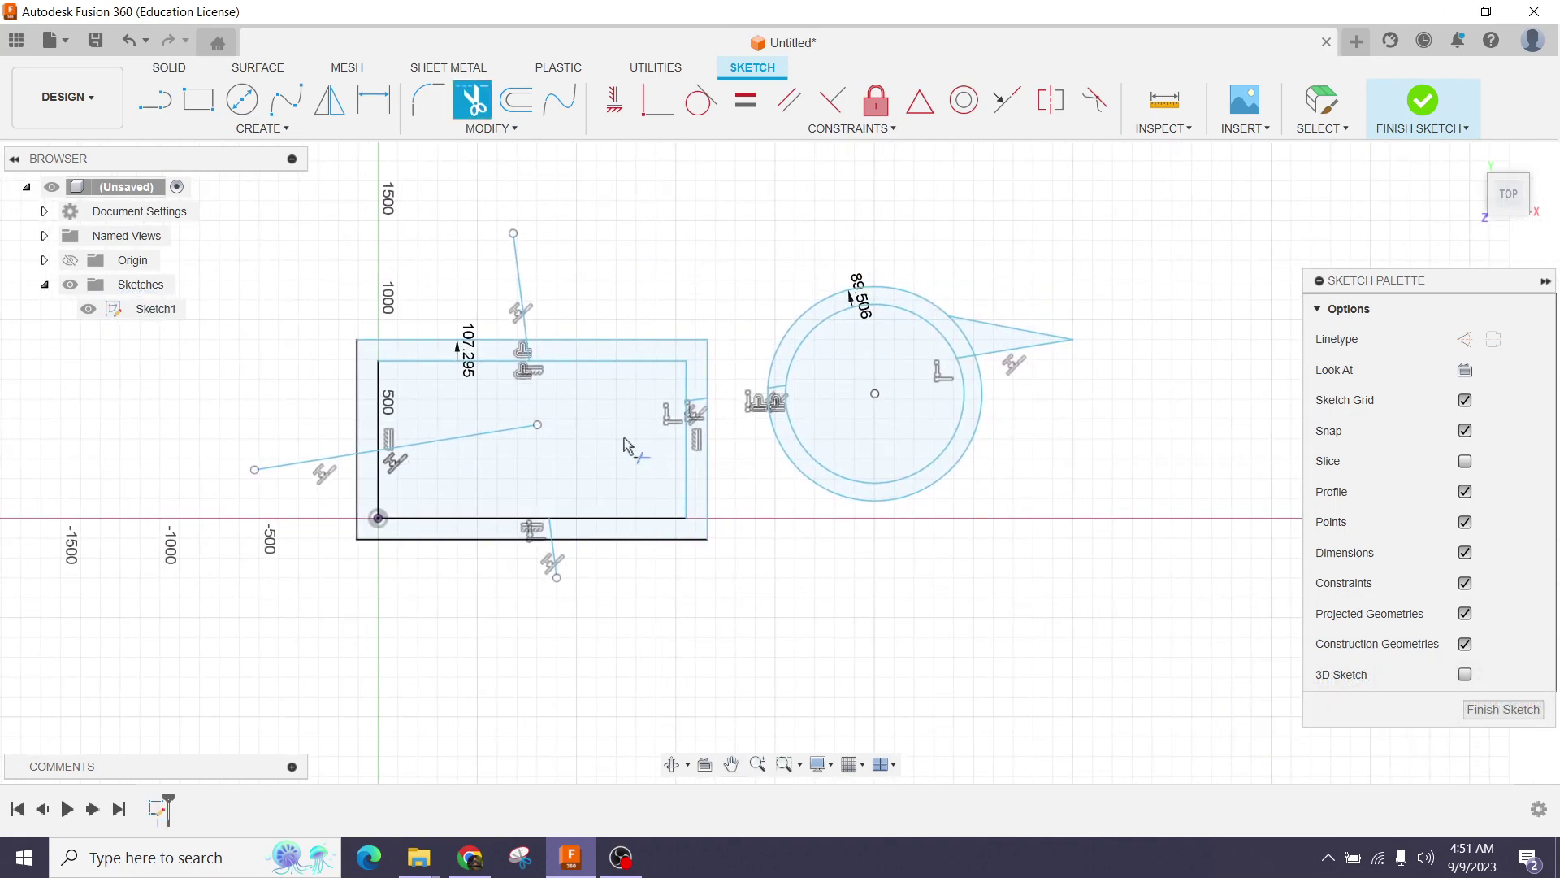